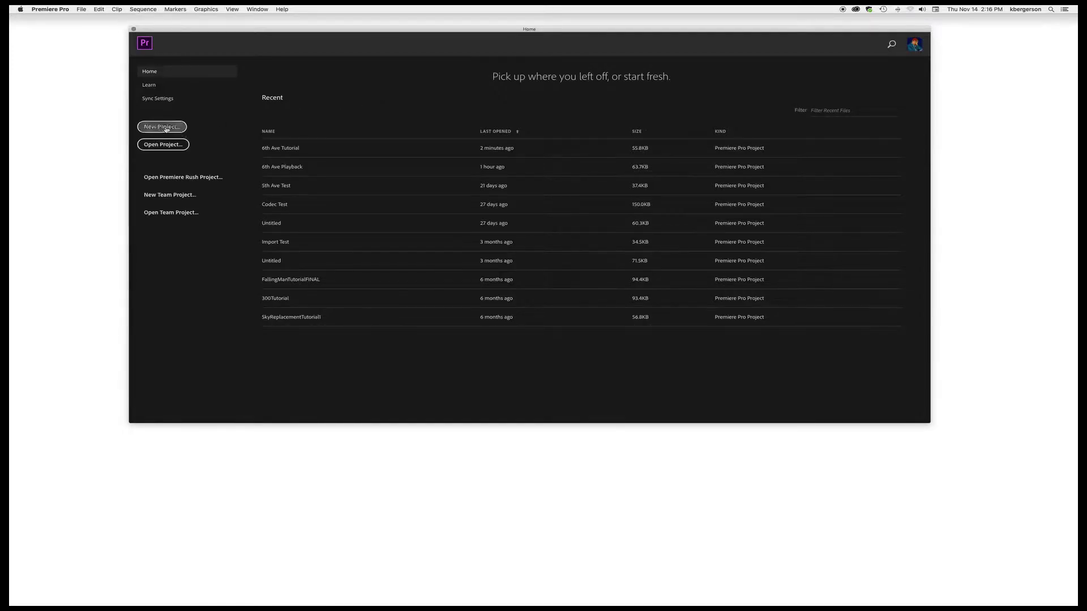
- Create a new Premiere Pro project named 'YourName 6thAve', stored in the Tutorial folder
{"action": "left_click", "coordinate": [163, 127]}
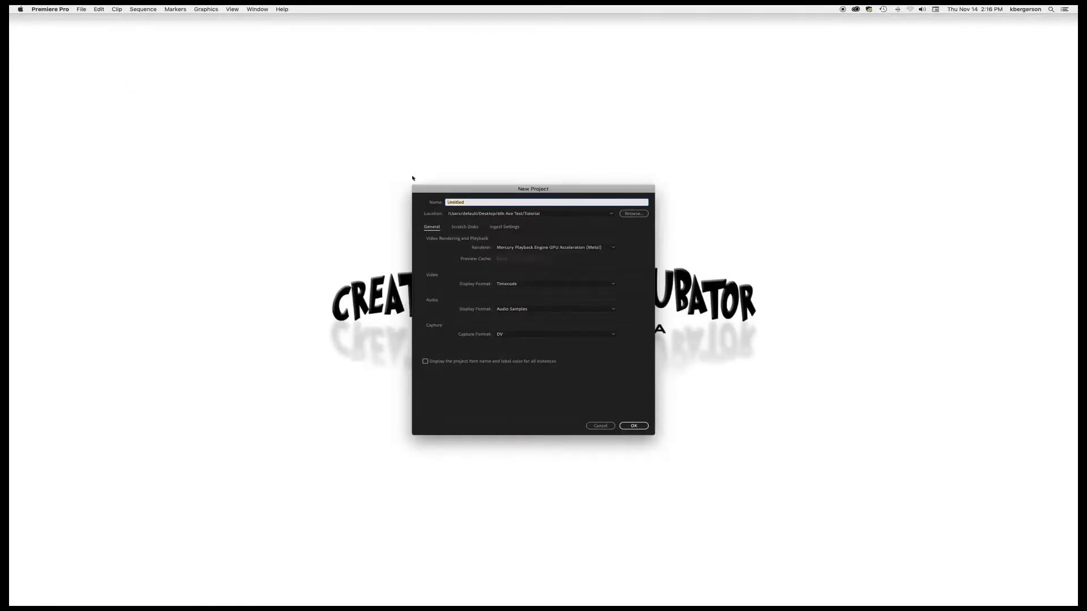
{"action": "type", "text": "YourName 6thAve"}
{"action": "left_click", "coordinate": [640, 216]}
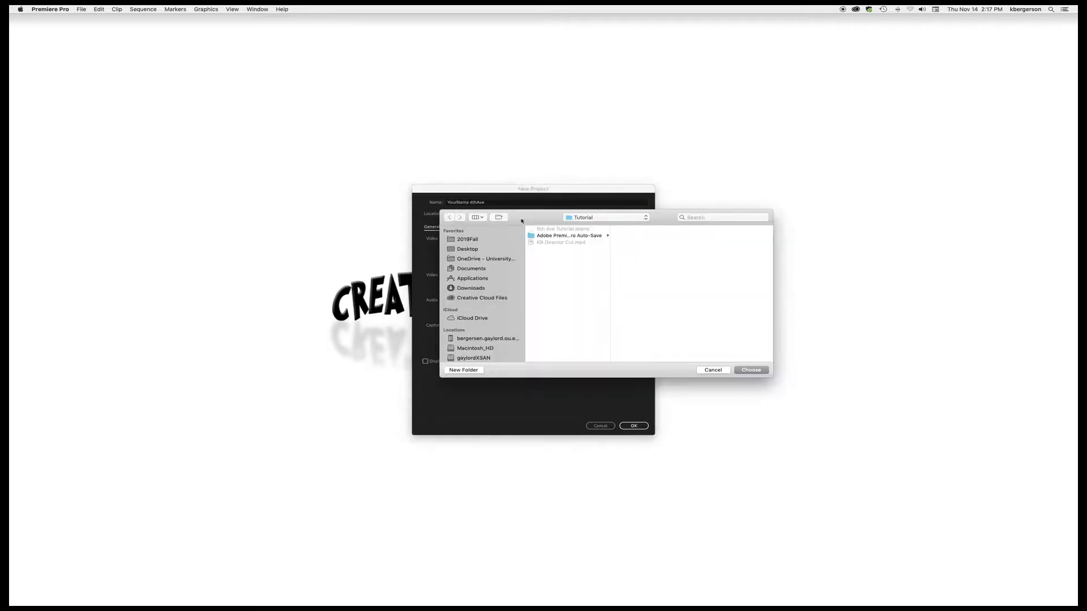
{"action": "left_click", "coordinate": [754, 373]}
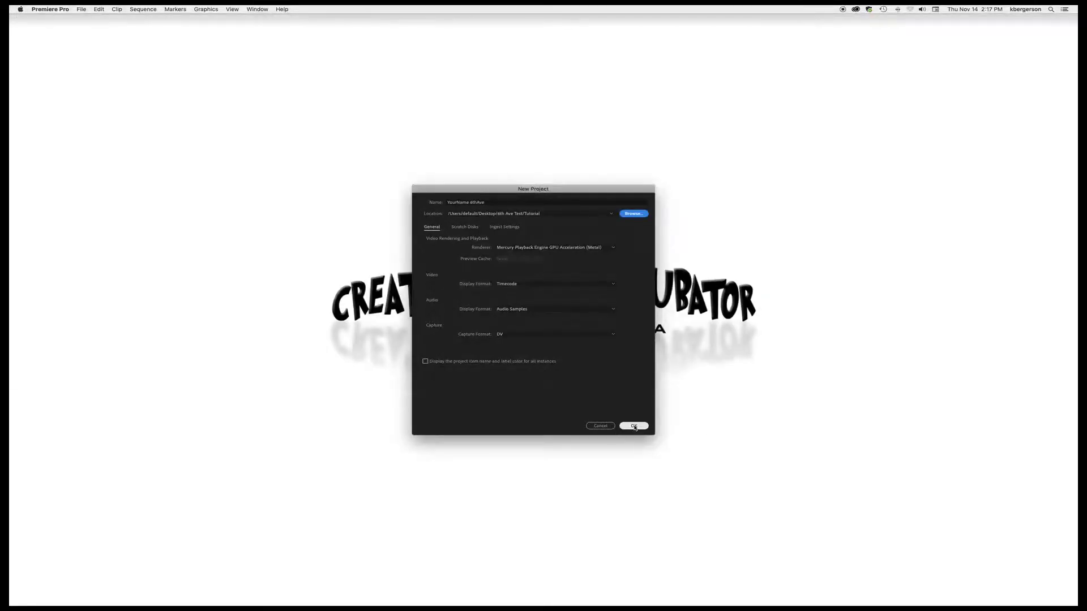
{"action": "left_click", "coordinate": [636, 426]}
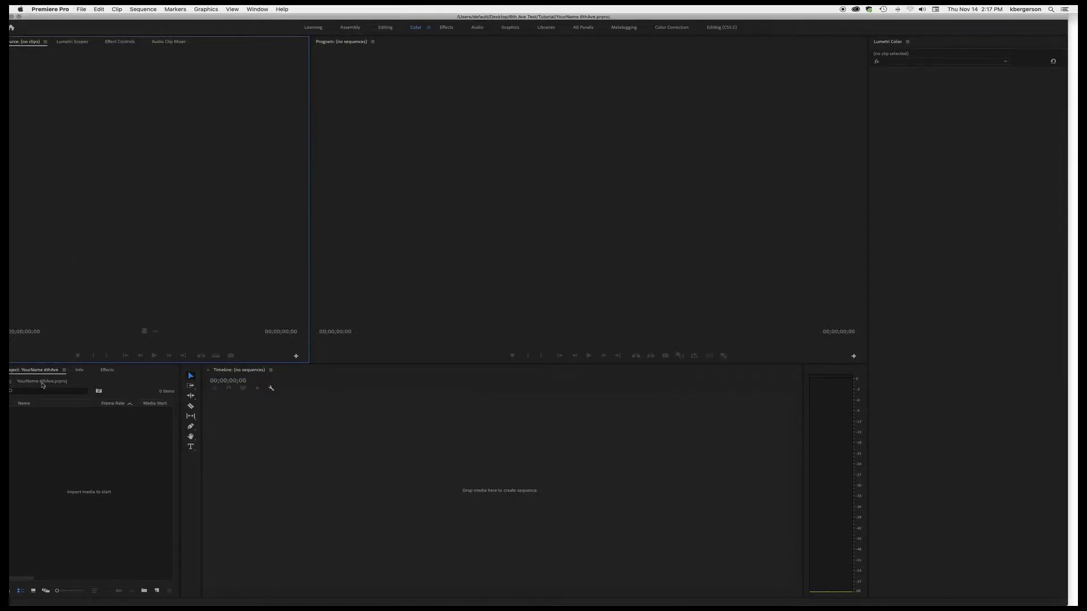
- Import '6th Ave Playback FINAL.mp4' from the Playback folder into the project bin
{"action": "double_click", "coordinate": [56, 437]}
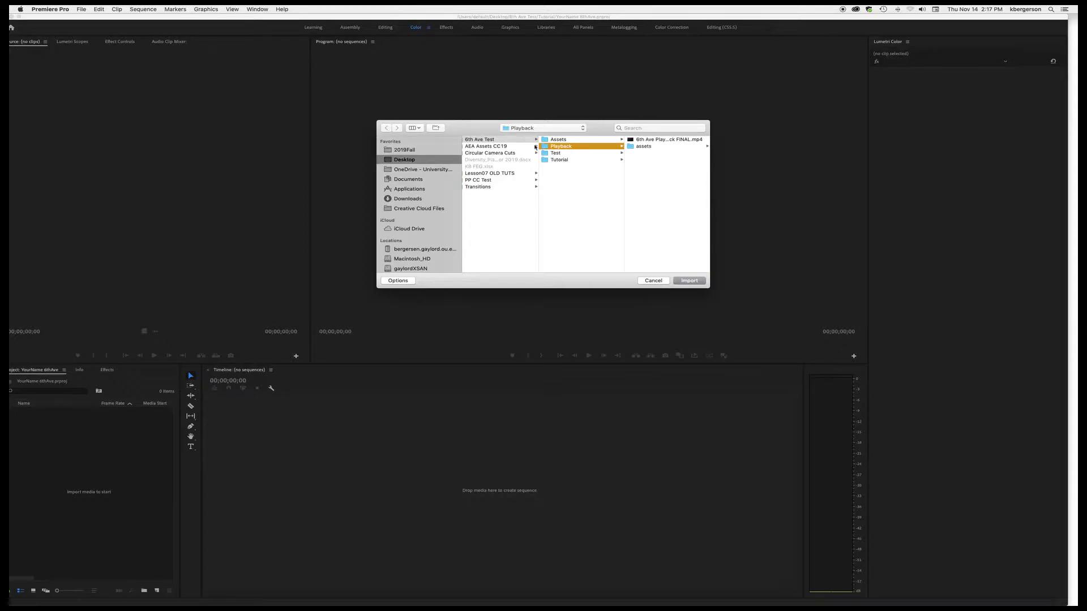
{"action": "left_click", "coordinate": [632, 141]}
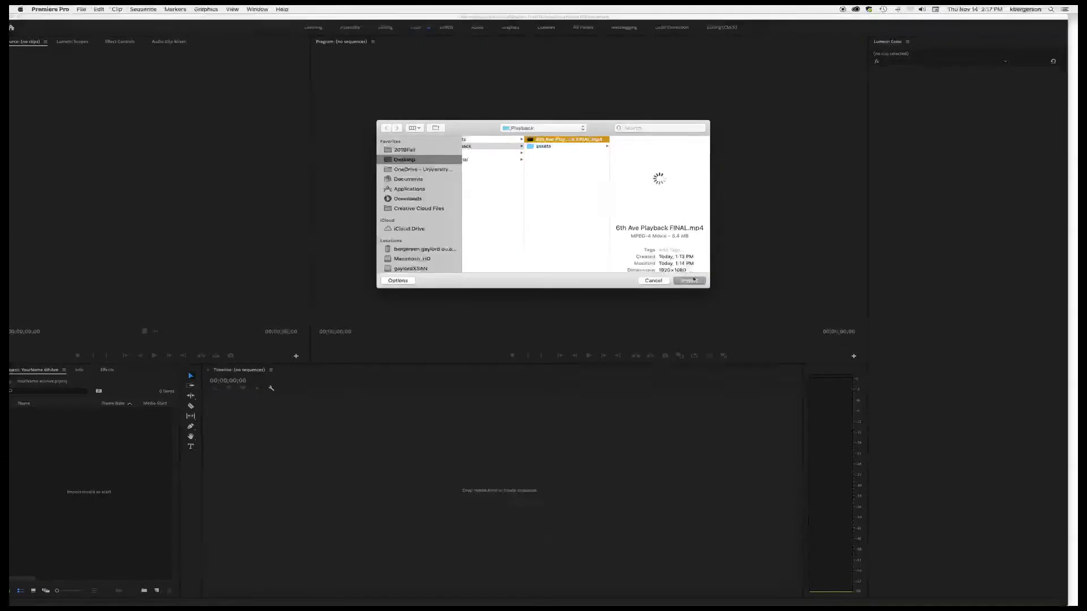
{"action": "left_click", "coordinate": [693, 281]}
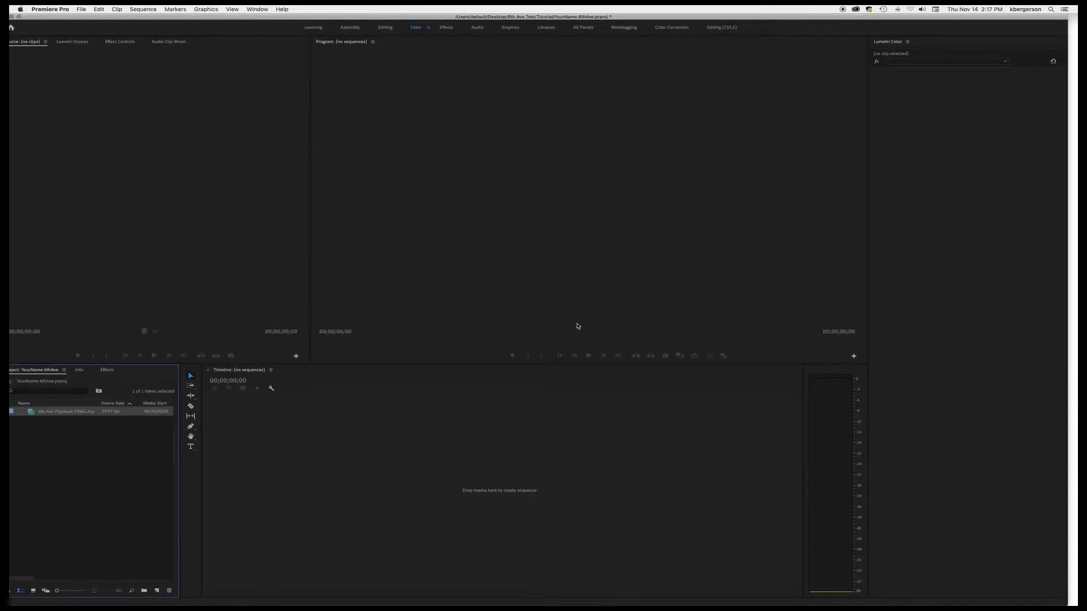
- Create an HDV 1080p30 sequence named 'YourName 6thAve DC'
{"action": "left_click", "coordinate": [82, 9]}
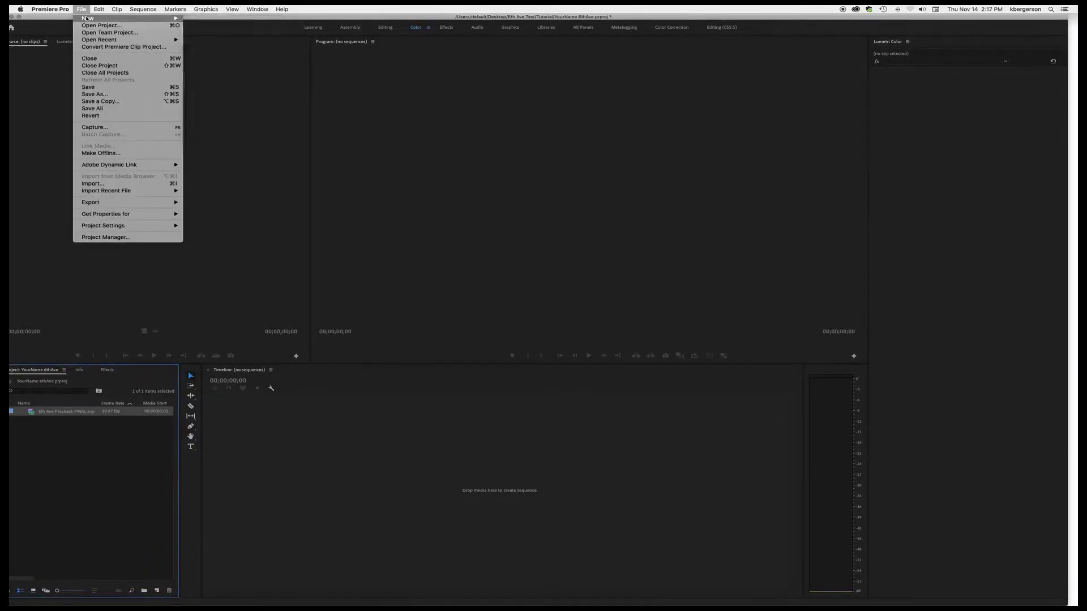
{"action": "mouse_move", "coordinate": [142, 18]}
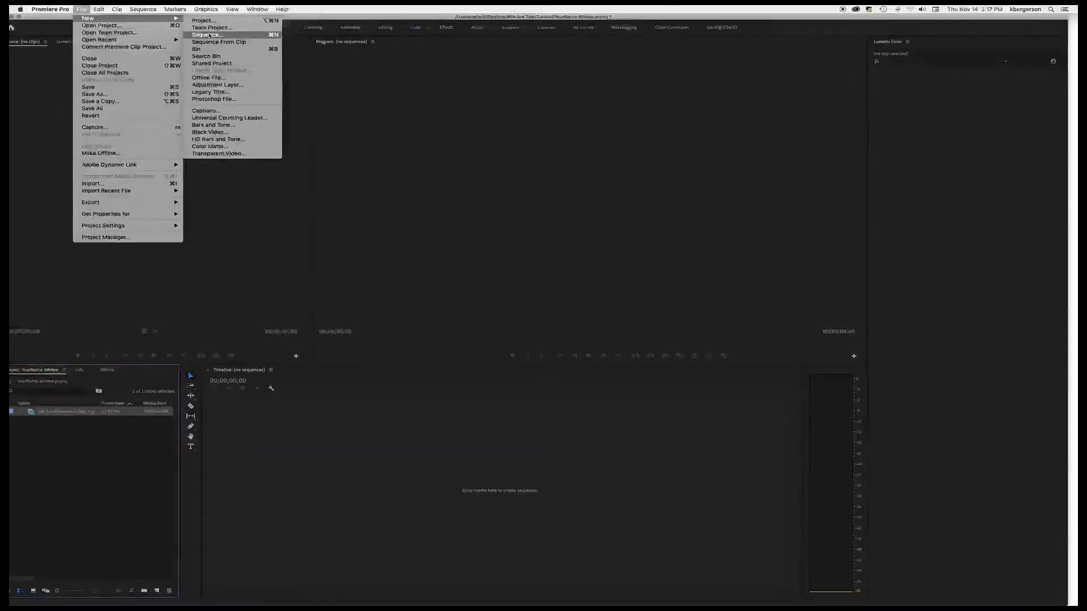
{"action": "left_click", "coordinate": [209, 35]}
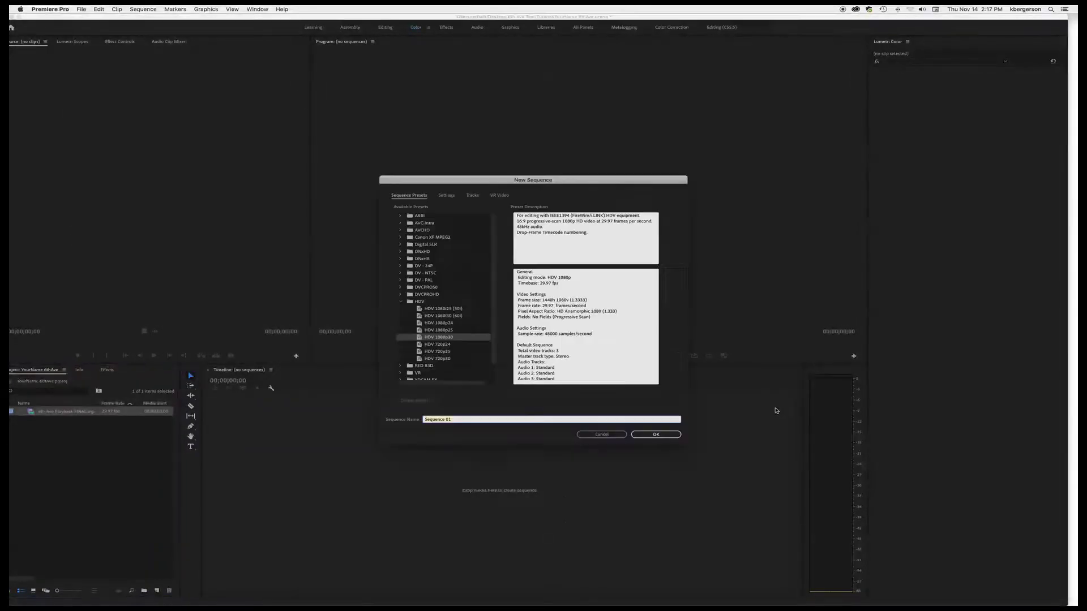
{"action": "left_click", "coordinate": [441, 338]}
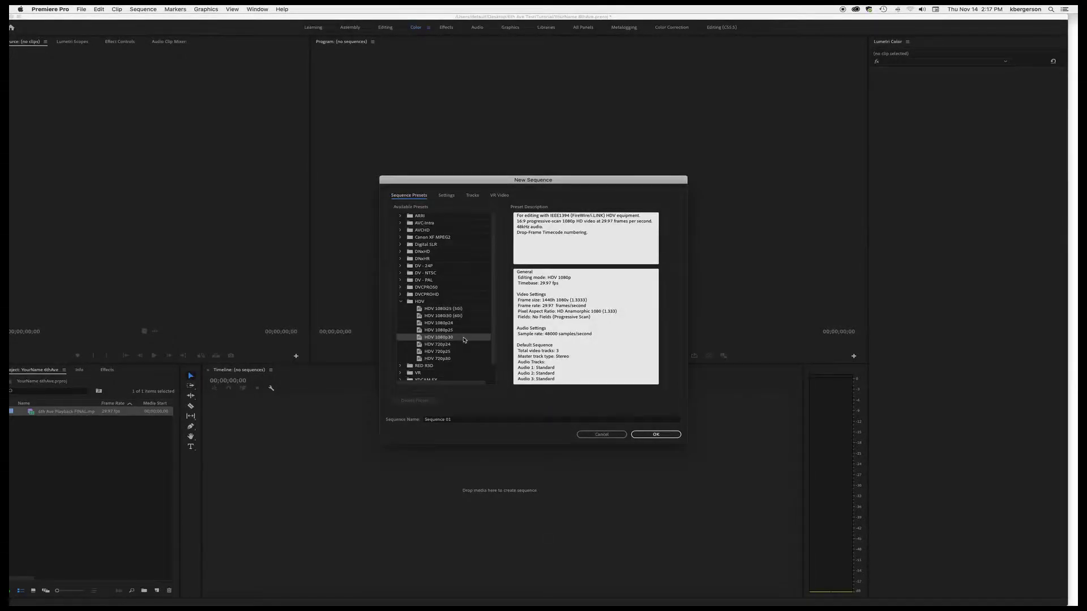
{"action": "left_click", "coordinate": [463, 419]}
{"action": "type", "text": "YourName 6thAve DC"}
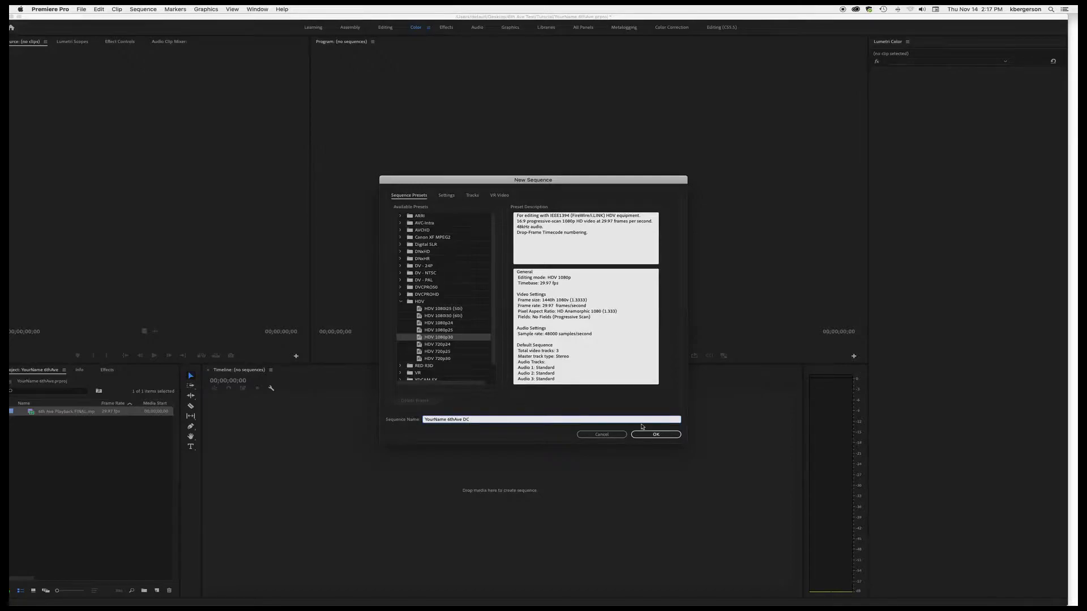
{"action": "left_click", "coordinate": [658, 434]}
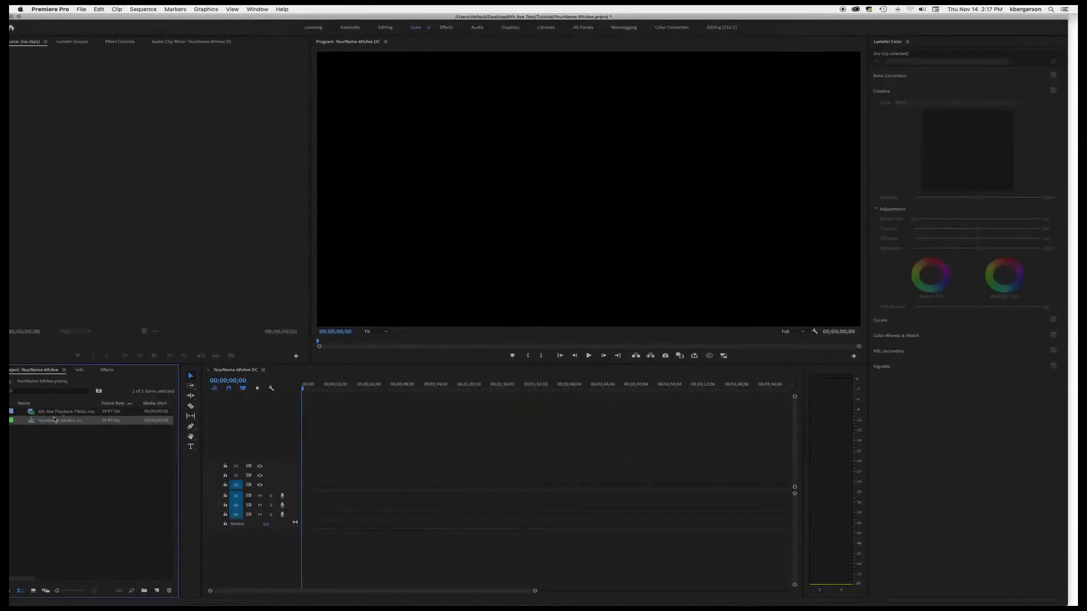
- Place the timecode clip on the timeline and trim its start to the 5-second mark
{"action": "left_click_drag", "start_coordinate": [36, 412], "coordinate": [298, 496]}
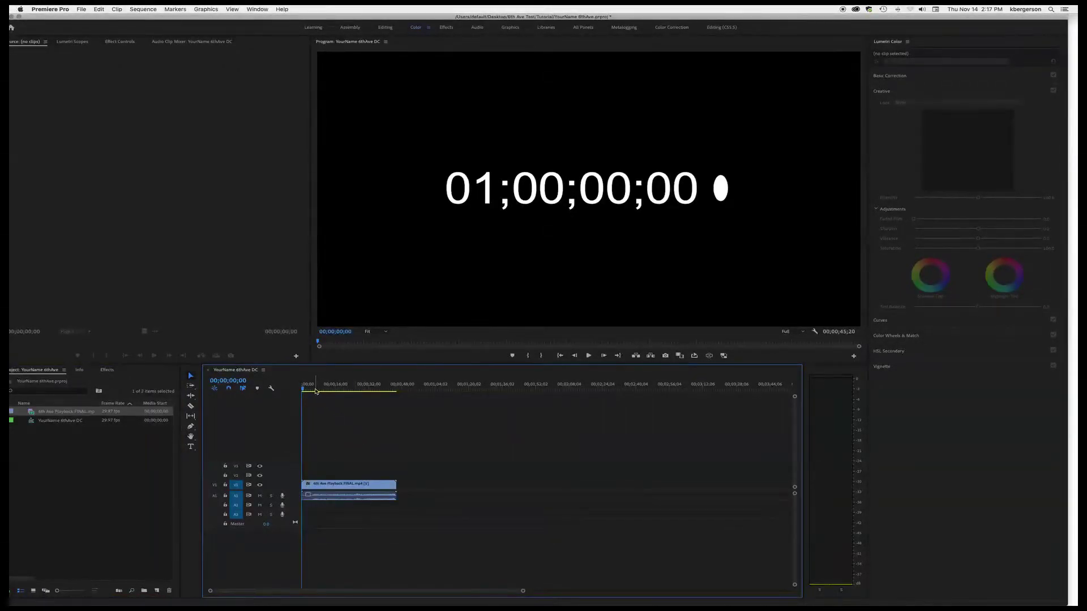
{"action": "left_click_drag", "start_coordinate": [316, 391], "coordinate": [314, 391]}
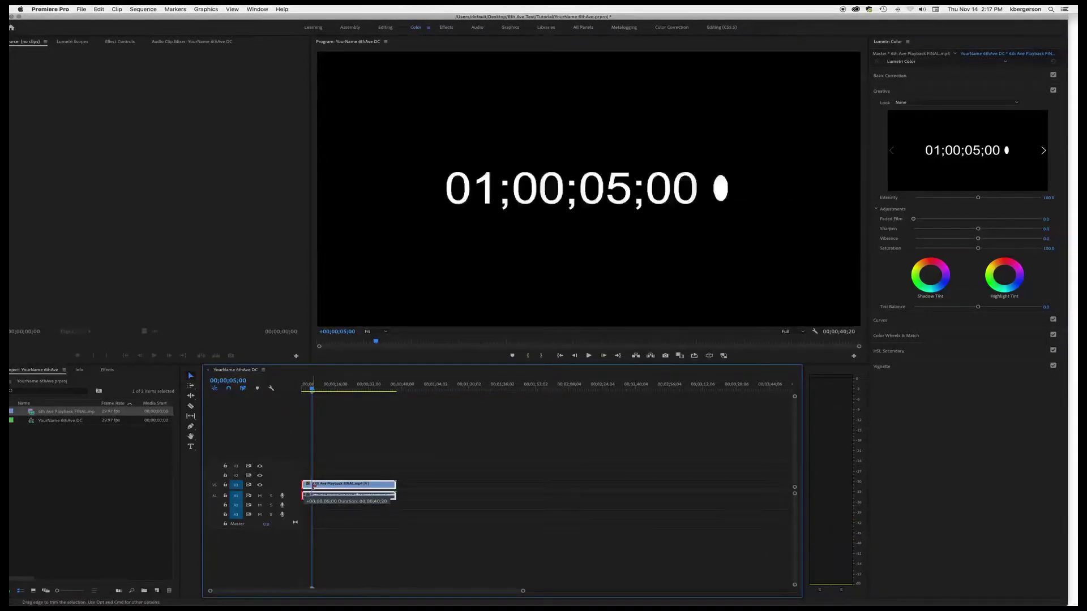
{"action": "left_click_drag", "start_coordinate": [308, 486], "coordinate": [312, 485]}
{"action": "left_click_drag", "start_coordinate": [391, 389], "coordinate": [395, 391]}
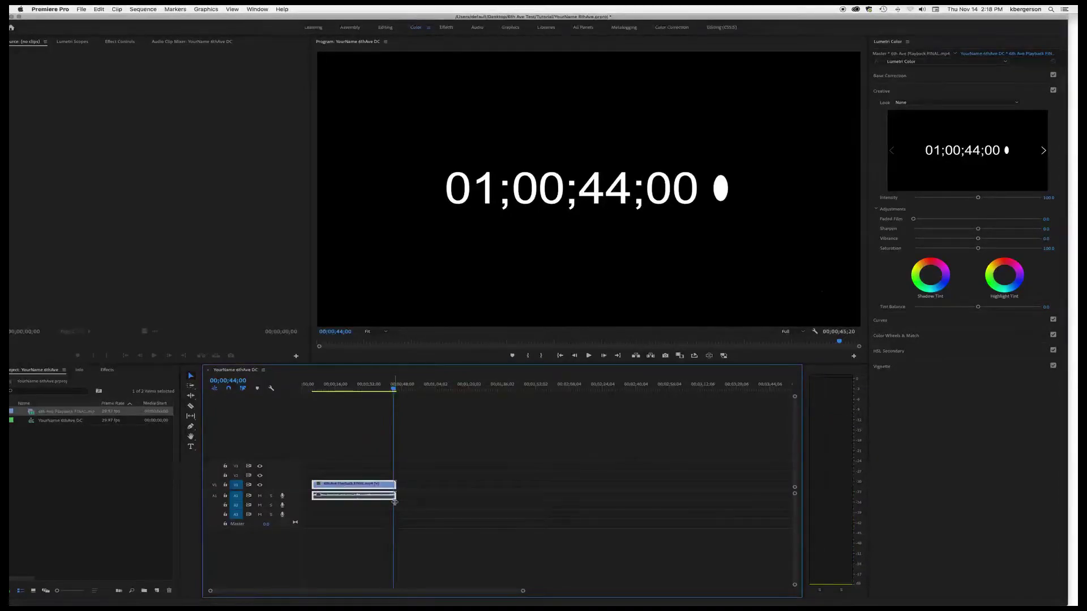
{"action": "key", "text": "backslash"}
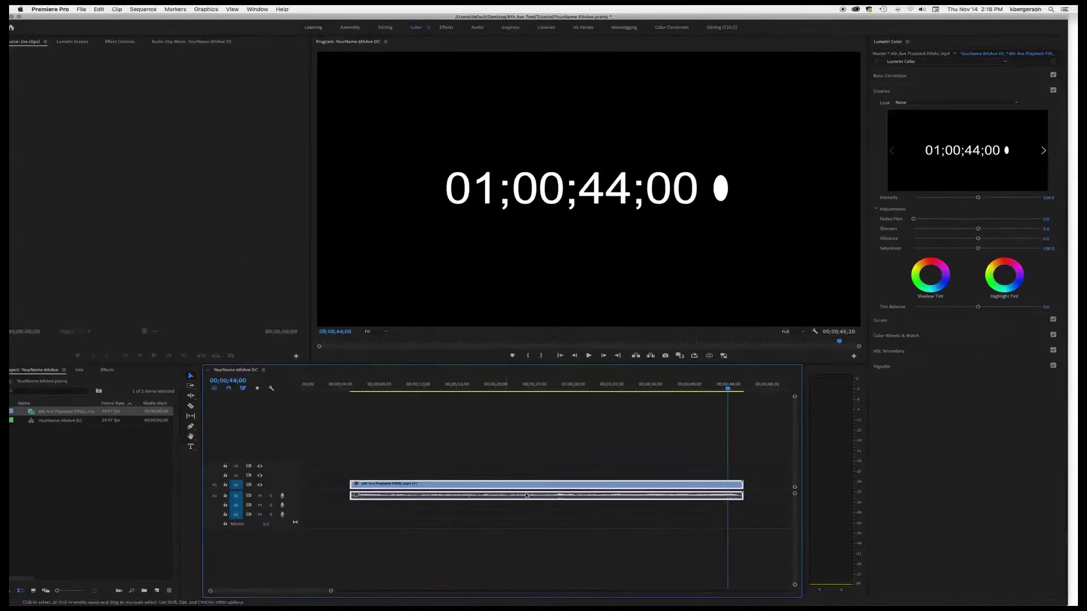
- Ripple-trim 1;20 off the end of the clip
{"action": "left_click", "coordinate": [740, 486]}
{"action": "right_click", "coordinate": [737, 487]}
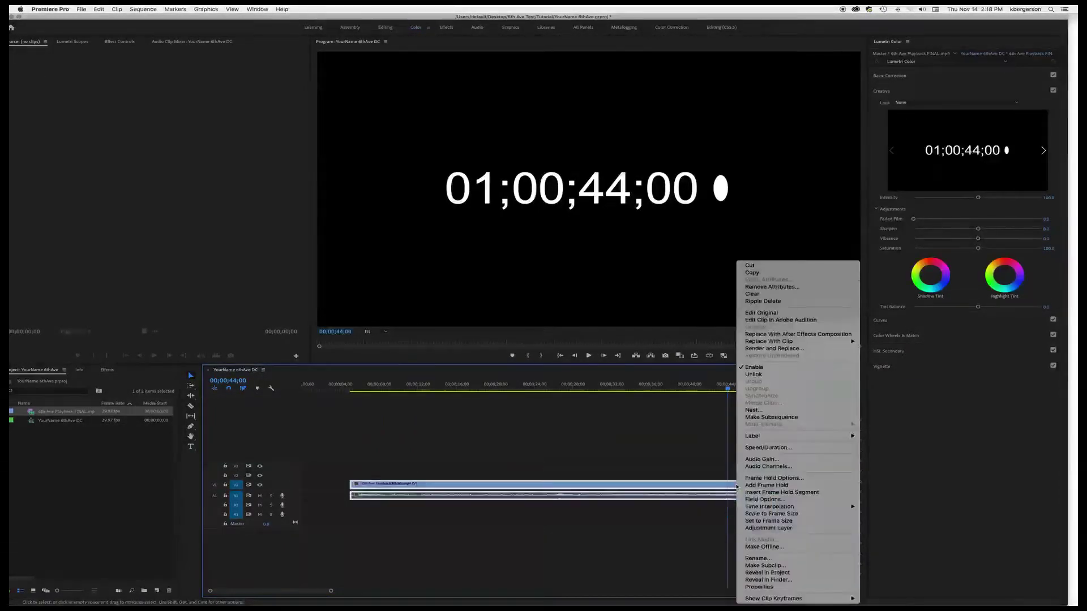
{"action": "key", "text": "Escape"}
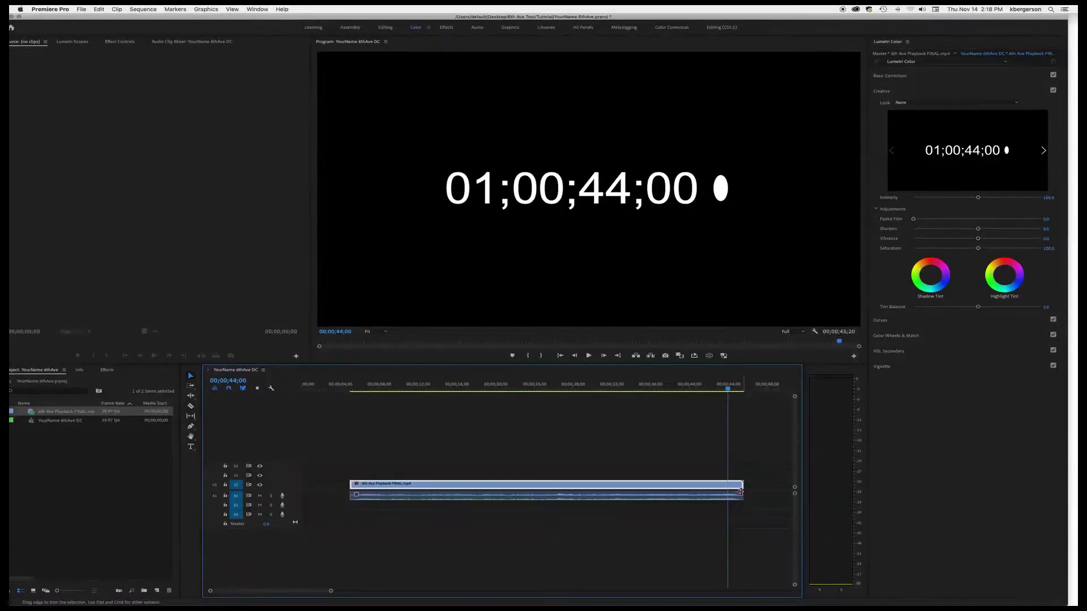
{"action": "left_click_drag", "start_coordinate": [741, 486], "coordinate": [727, 487]}
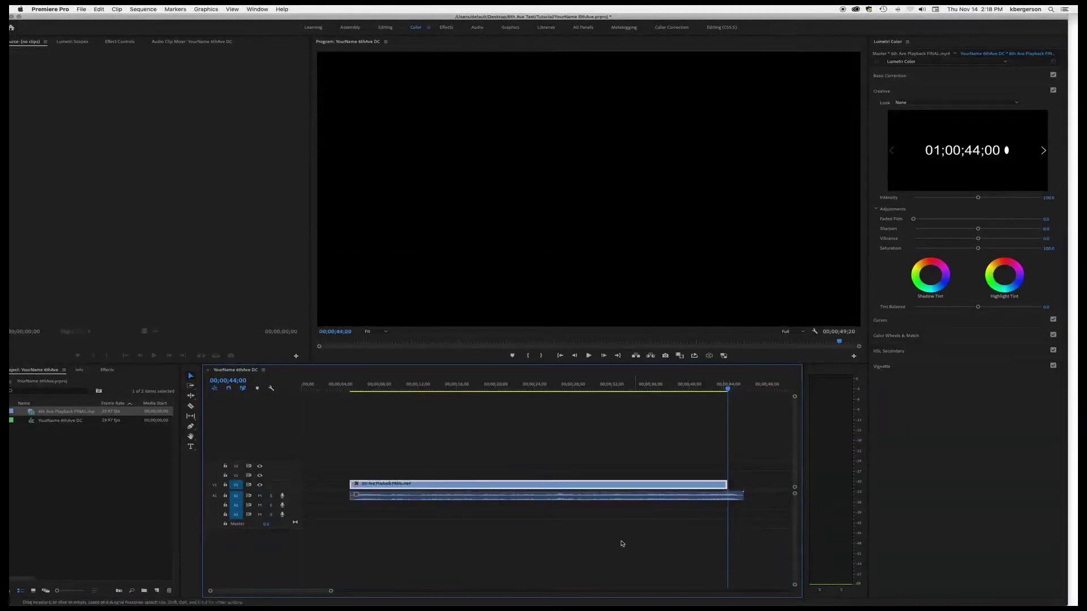
- Ripple Delete the leading gap so the clip starts at zero and ends at 39;00
{"action": "right_click", "coordinate": [325, 491]}
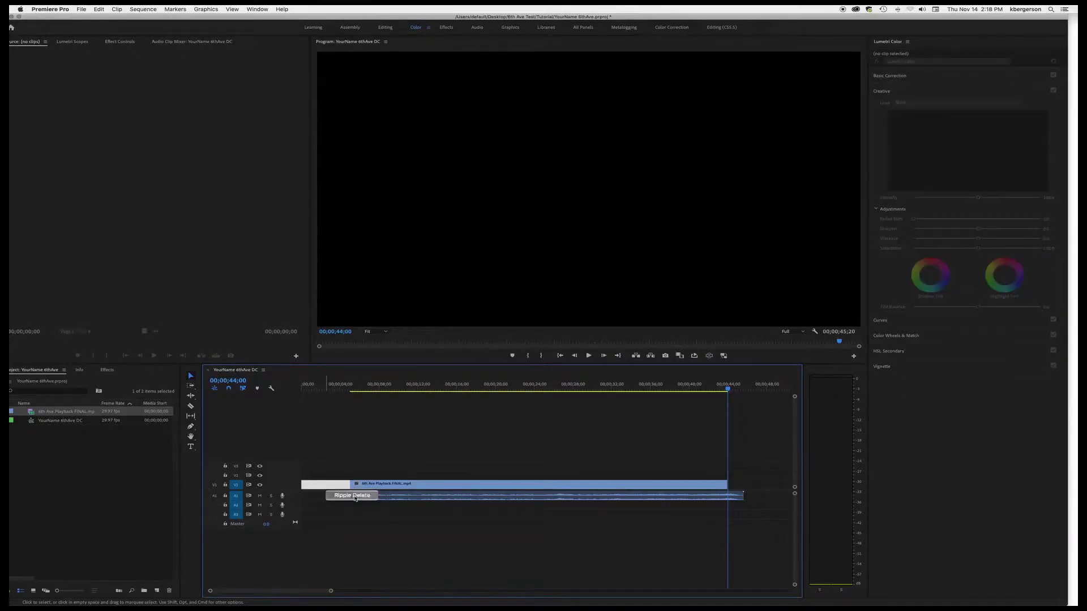
{"action": "left_click", "coordinate": [345, 495]}
{"action": "left_click", "coordinate": [682, 390]}
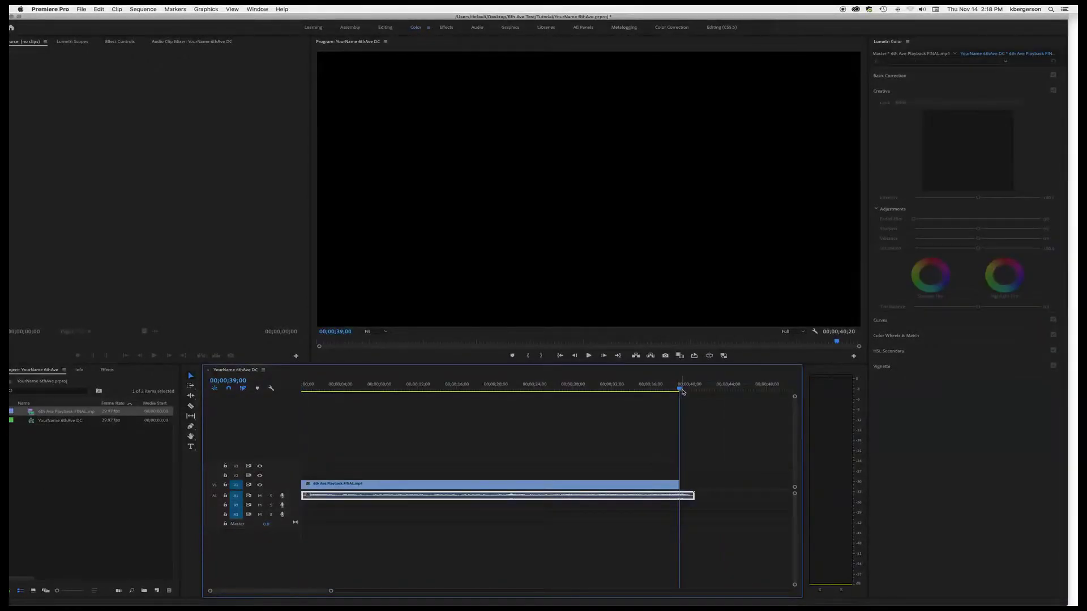
{"action": "left_click_drag", "start_coordinate": [682, 390], "coordinate": [696, 393]}
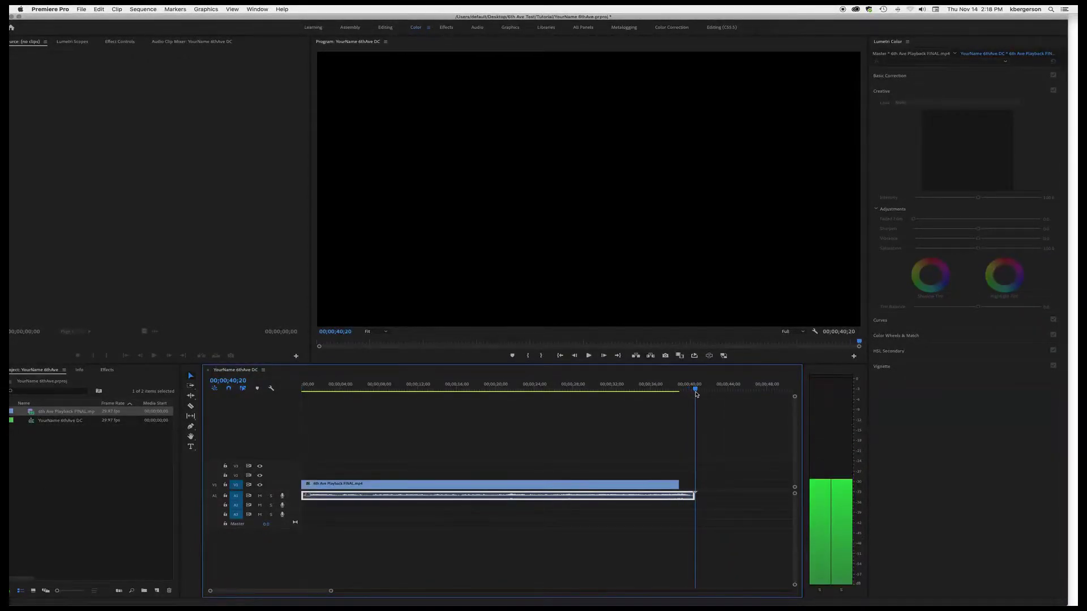
{"action": "left_click", "coordinate": [680, 390]}
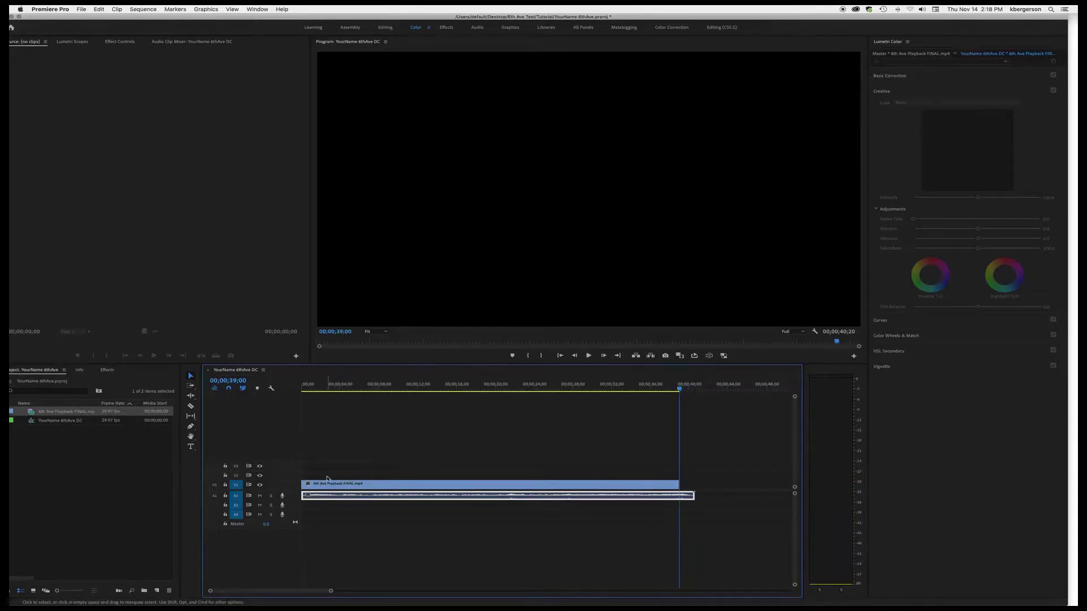
{"action": "left_click", "coordinate": [83, 9]}
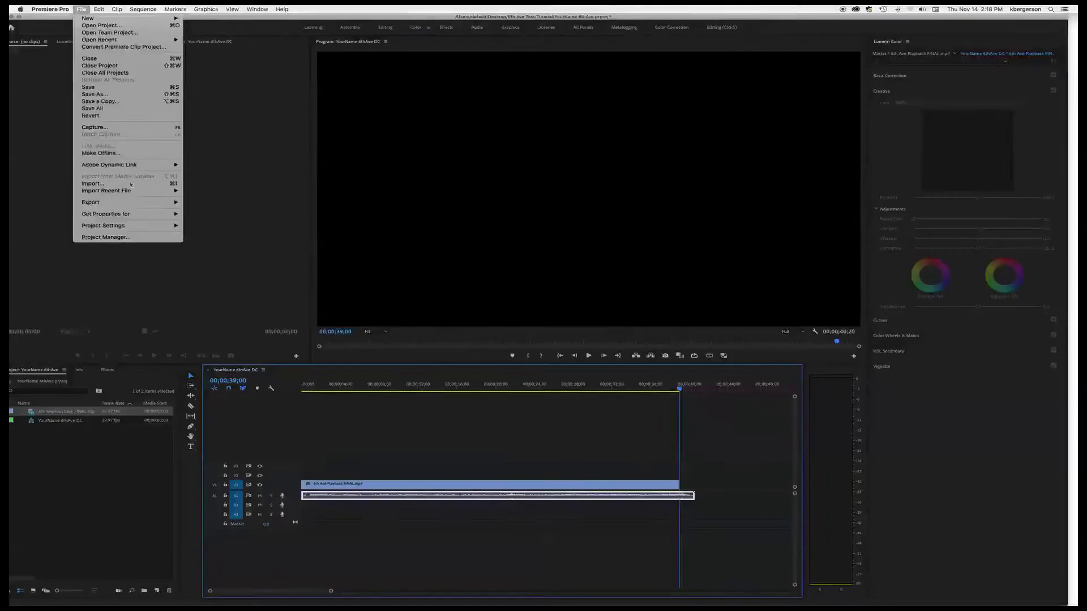
- Export the sequence as H.264 with the output file renamed to 'KB 6thAve DC.mp4'
{"action": "mouse_move", "coordinate": [136, 202]}
{"action": "left_click", "coordinate": [202, 203]}
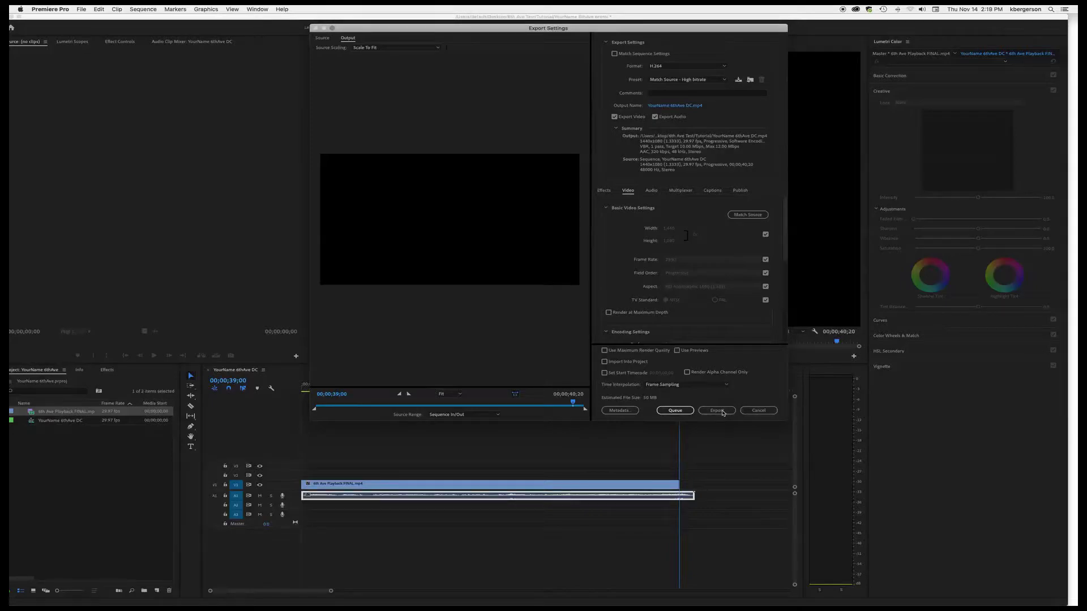
{"action": "left_click", "coordinate": [675, 105]}
{"action": "left_click", "coordinate": [501, 68]}
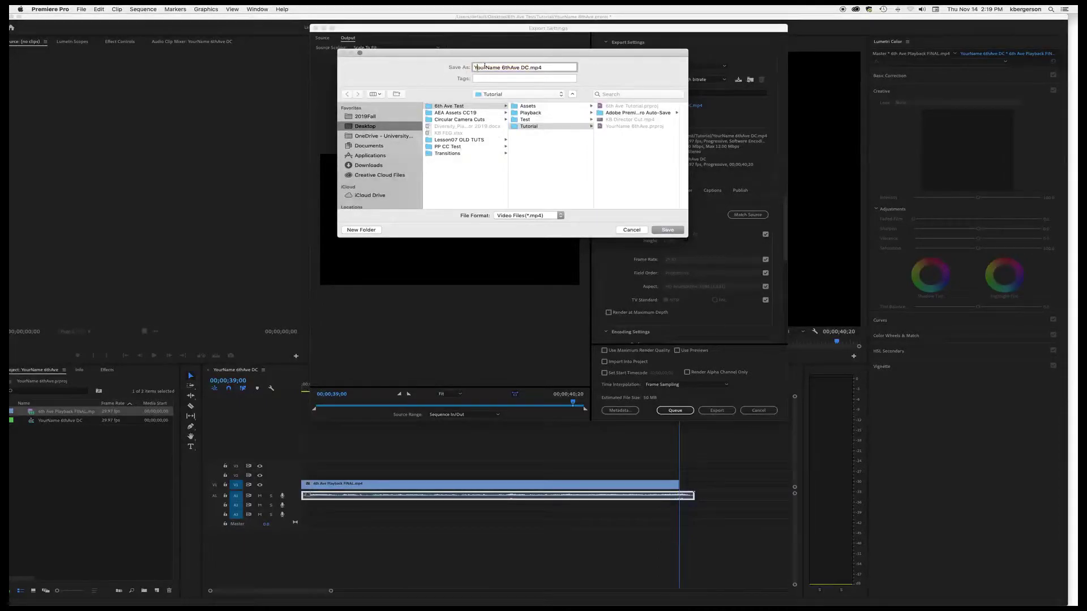
{"action": "double_click", "coordinate": [487, 67]}
{"action": "type", "text": "KB"}
{"action": "left_click", "coordinate": [667, 230]}
{"action": "left_click", "coordinate": [717, 411]}
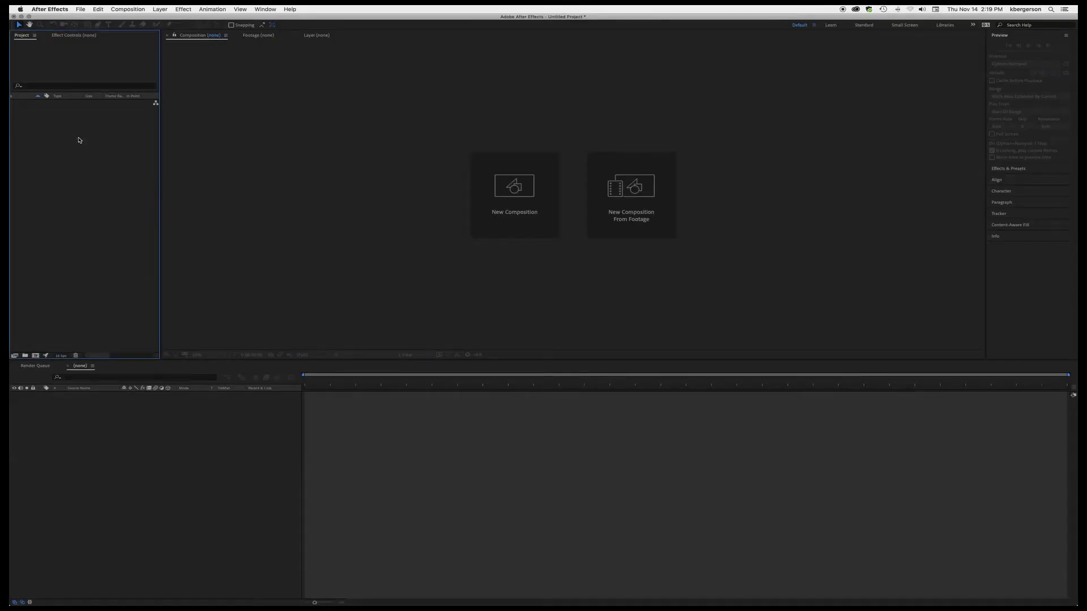
- Import 'KB 6thAve DC.mp4' into After Effects with Create Composition enabled
{"action": "double_click", "coordinate": [79, 140]}
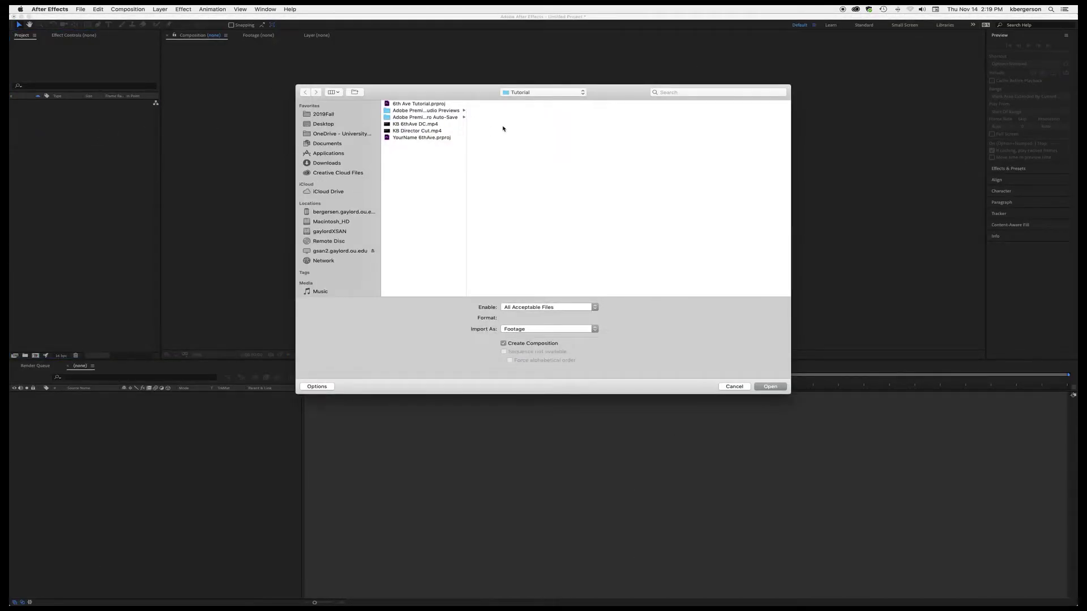
{"action": "left_click", "coordinate": [412, 131]}
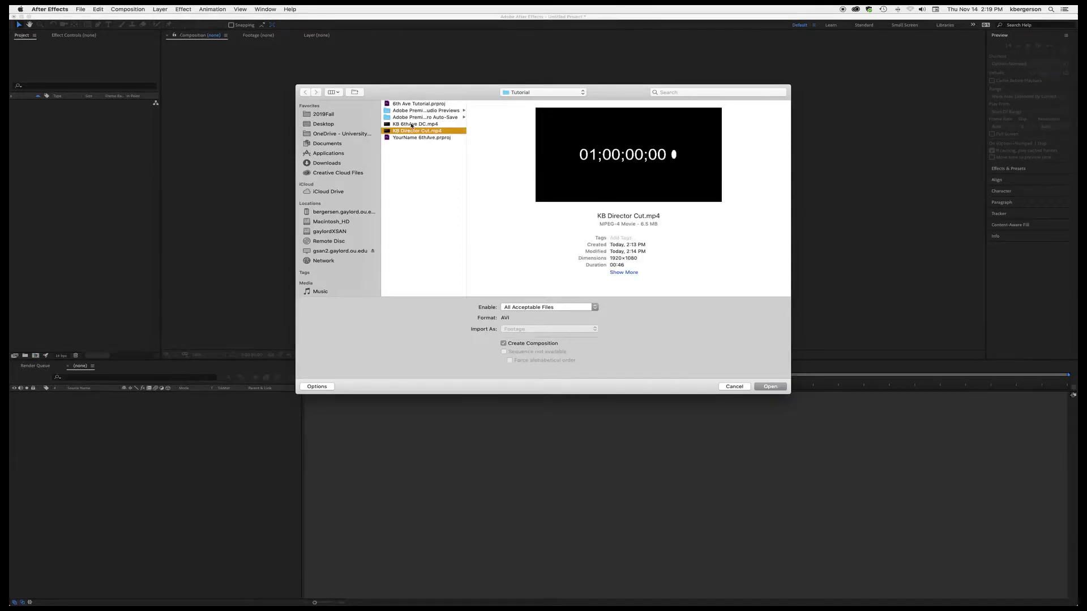
{"action": "left_click", "coordinate": [412, 124]}
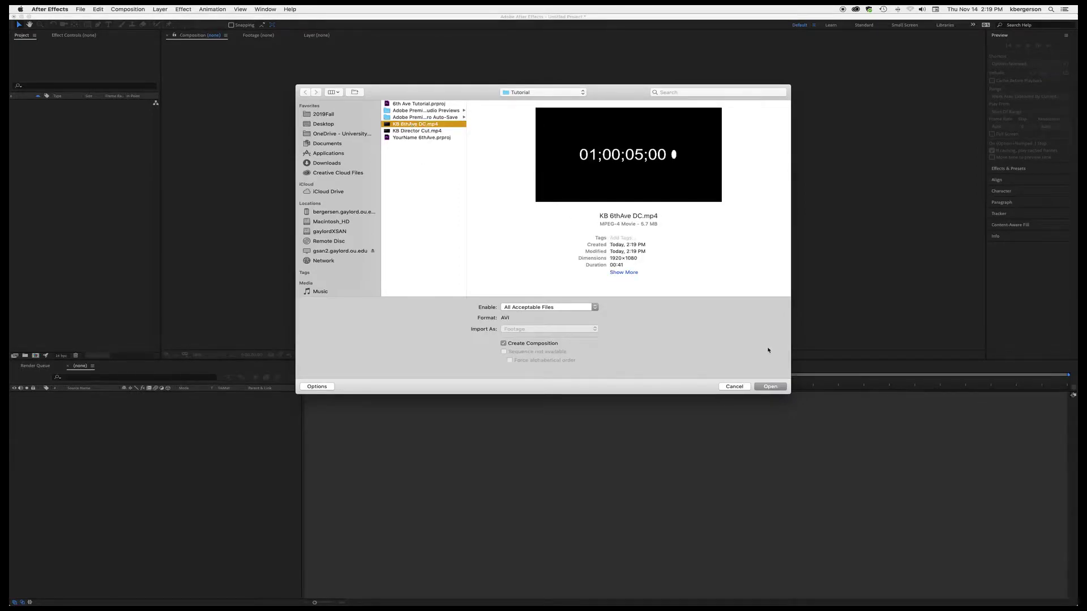
{"action": "left_click", "coordinate": [770, 387]}
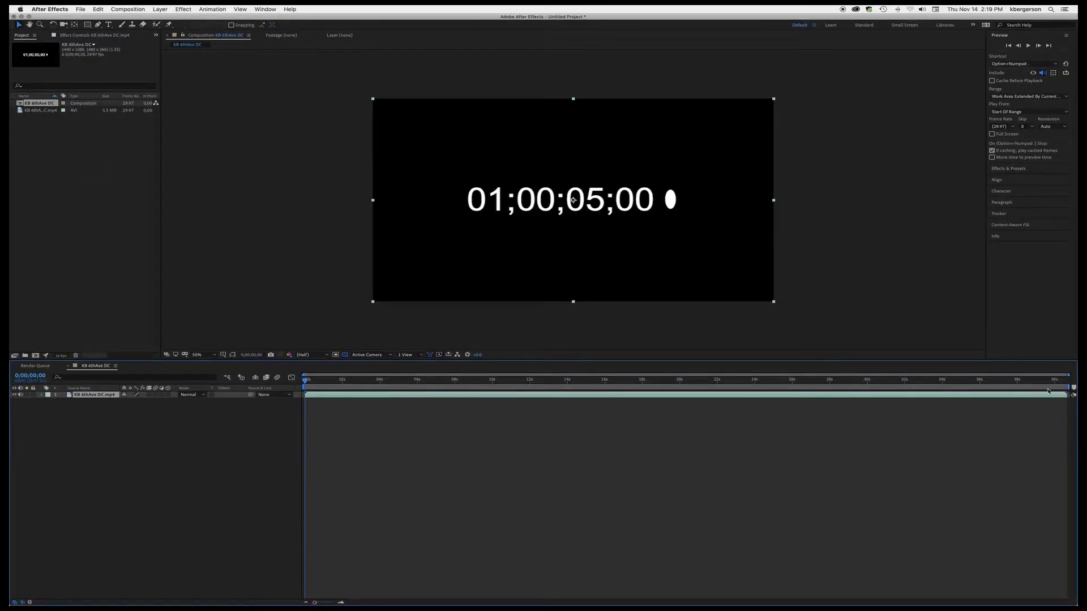
- Trim the timecode layer's out-point to 0;00;39;00, removing the black tail
{"action": "mouse_move", "coordinate": [1036, 379]}
{"action": "left_mouse_down"}
{"action": "mouse_move", "coordinate": [985, 381]}
{"action": "mouse_move", "coordinate": [1037, 399]}
{"action": "left_mouse_up"}
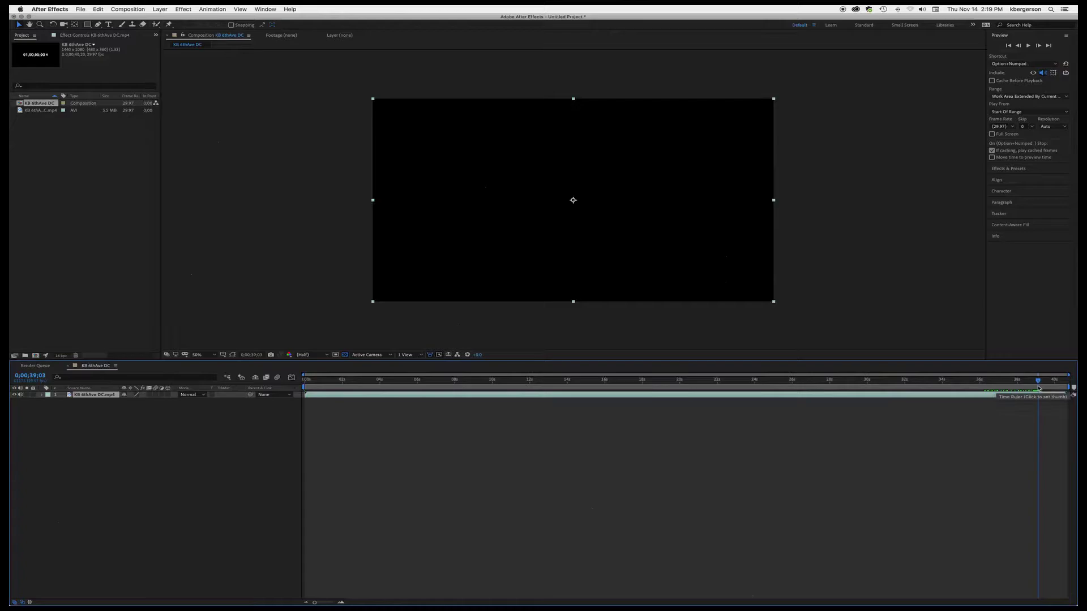
{"action": "left_click_drag", "start_coordinate": [1038, 383], "coordinate": [1036, 383]}
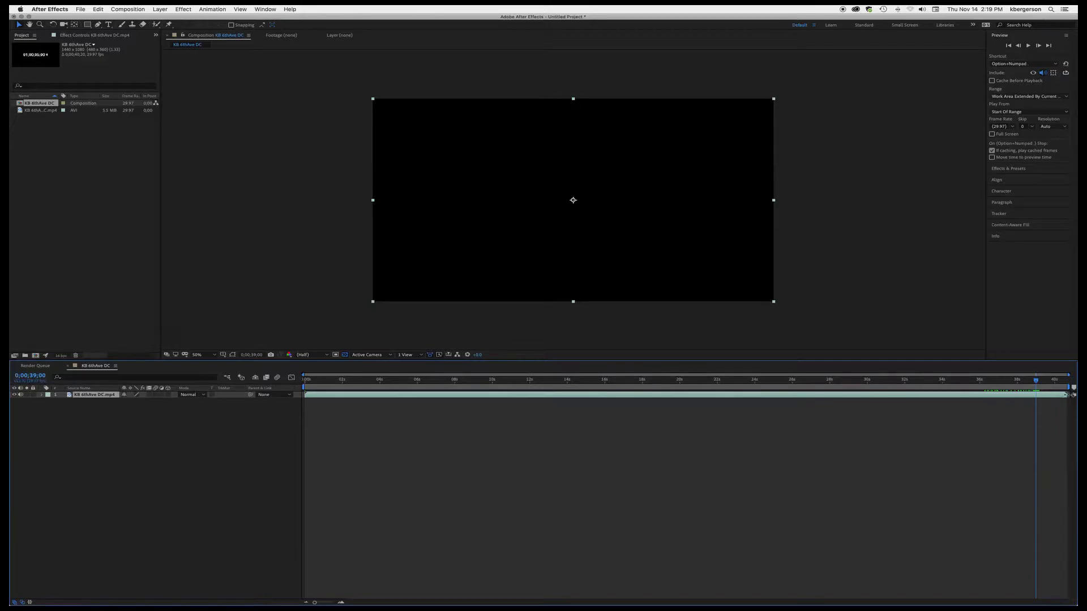
{"action": "left_click_drag", "start_coordinate": [1064, 396], "coordinate": [1036, 400]}
- Set the KB 6thAve DC composition duration to 0;00;39;00 in Composition Settings
{"action": "key", "text": "super+k"}
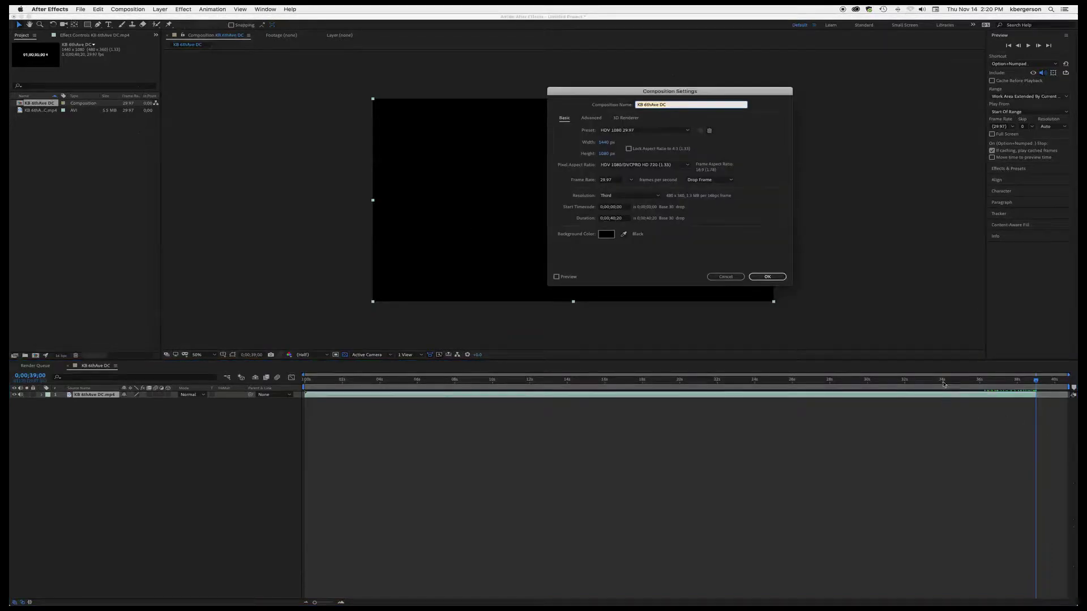
{"action": "left_click", "coordinate": [615, 220]}
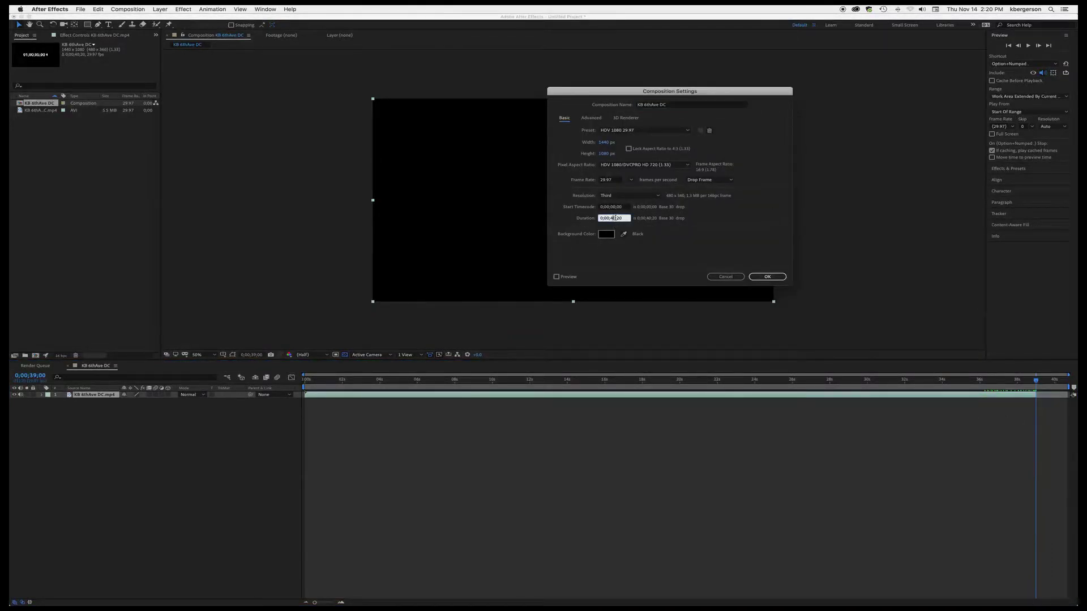
{"action": "double_click", "coordinate": [613, 218]}
{"action": "type", "text": "39;00"}
{"action": "left_click", "coordinate": [767, 277]}
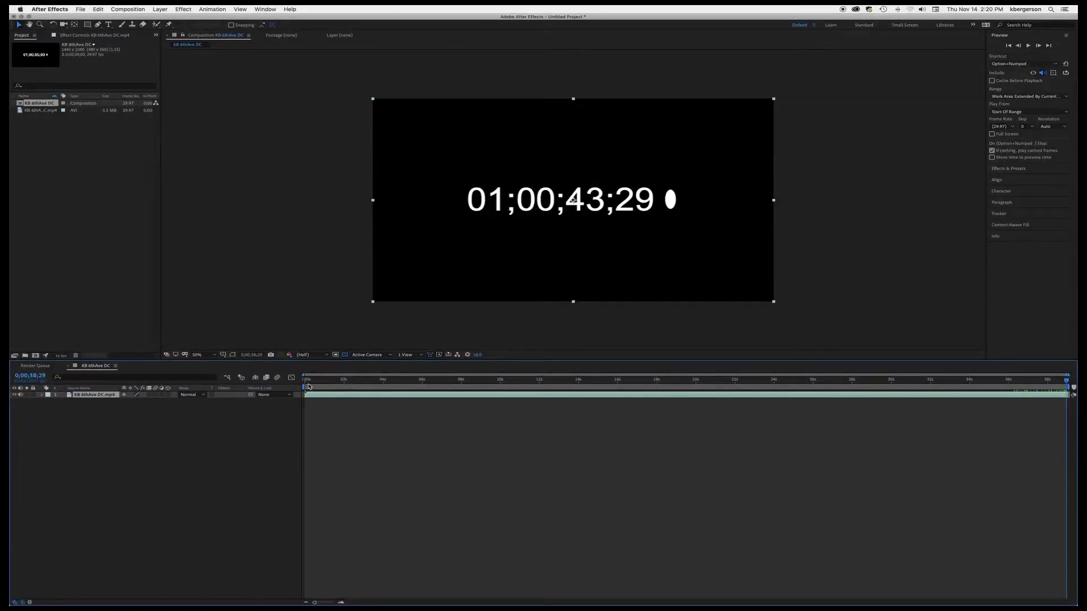
{"action": "left_click", "coordinate": [306, 383]}
{"action": "key", "text": "space"}
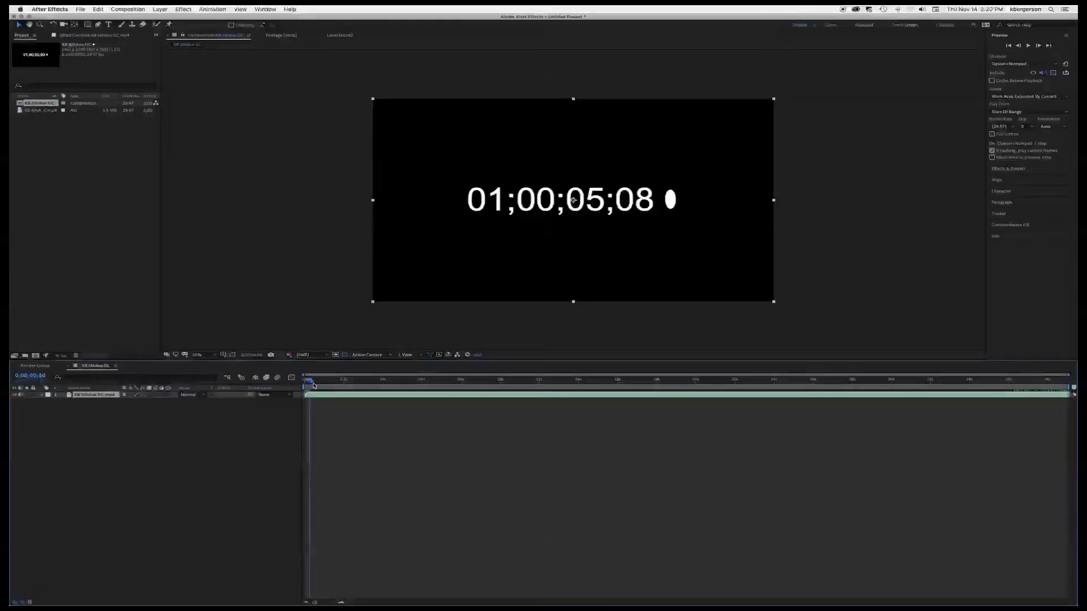
{"action": "left_click_drag", "start_coordinate": [314, 386], "coordinate": [280, 450]}
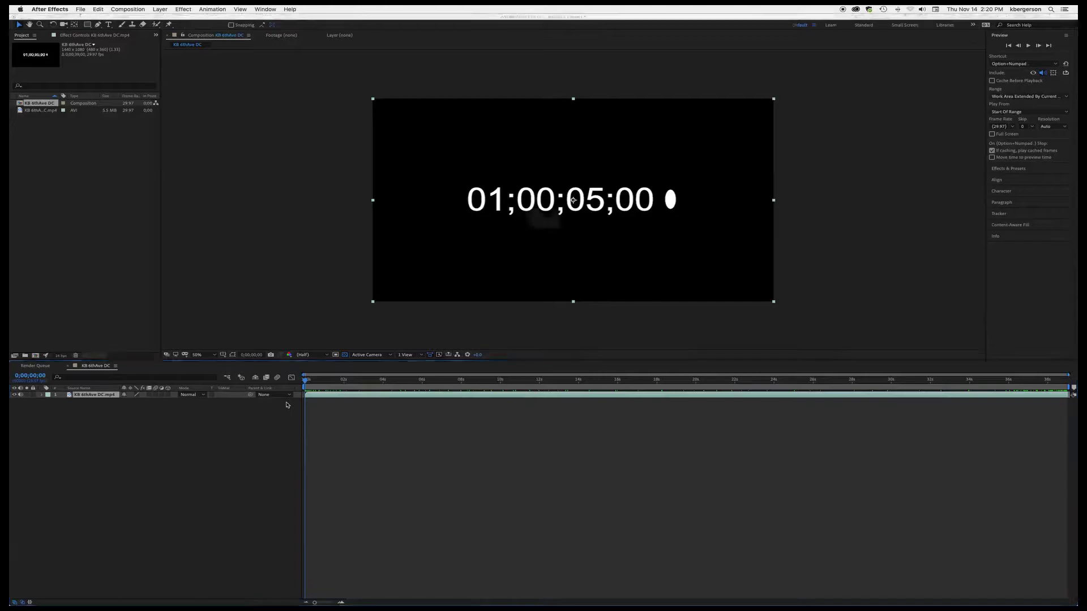
{"action": "key", "text": "super+s"}
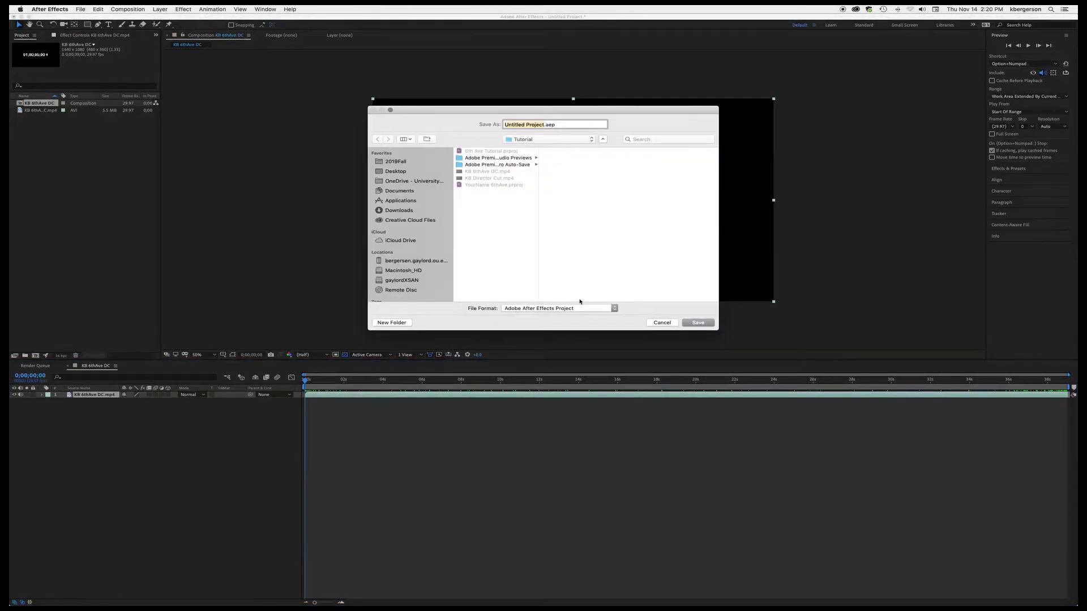
- Save the After Effects project as 'KB 6thAve Final' in the Tutorial folder
{"action": "type", "text": "KB 6thAve Final"}
{"action": "left_click", "coordinate": [701, 324]}
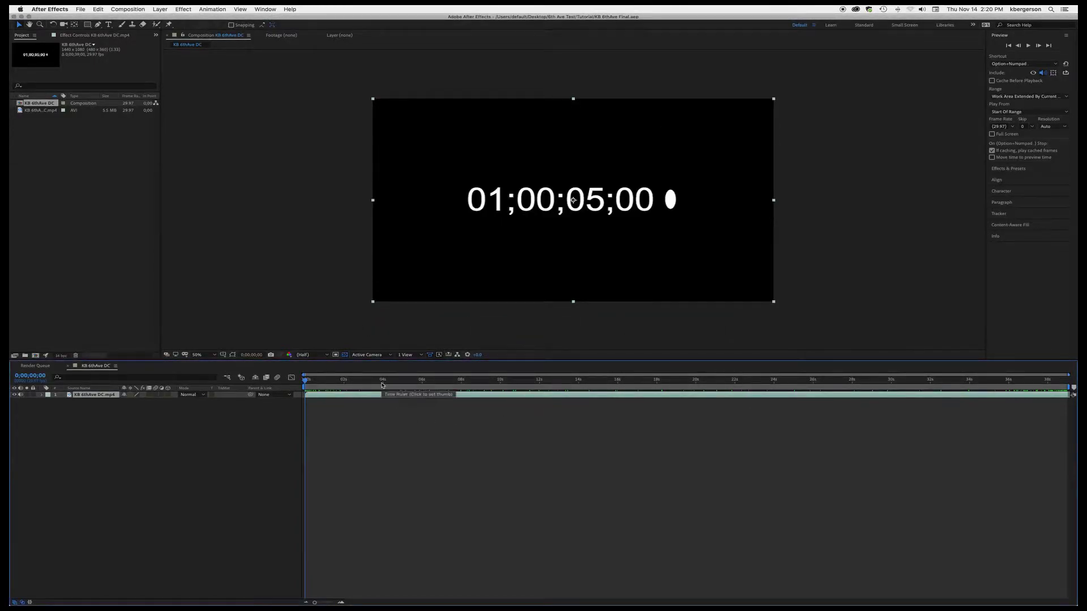
{"action": "key", "text": "super+k"}
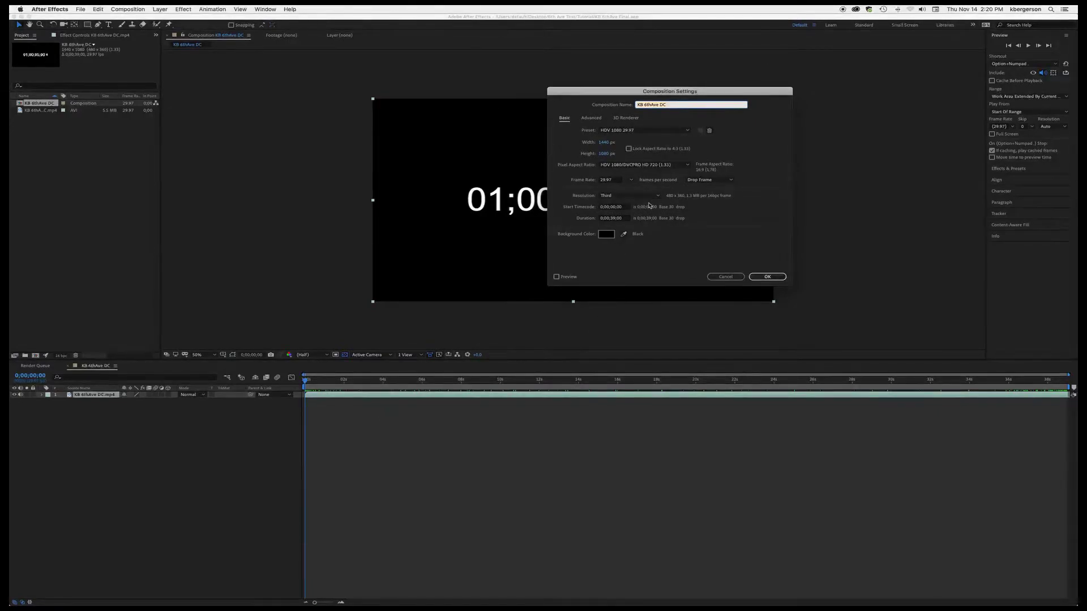
- Set the KB 6thAve DC composition's frame rate to 3 fps in Composition Settings
{"action": "left_click", "coordinate": [613, 180]}
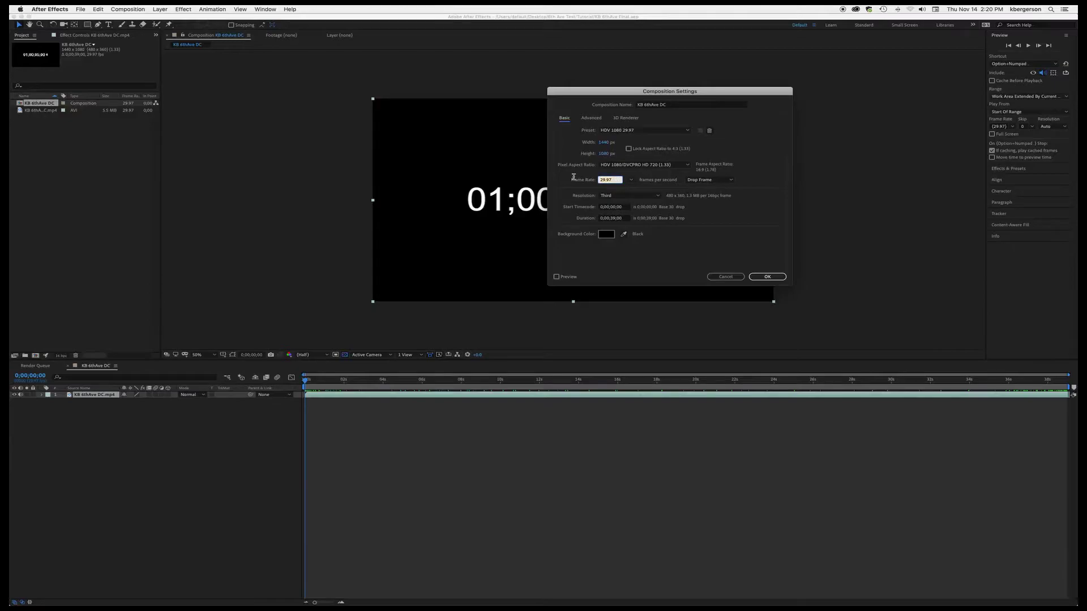
{"action": "key", "text": "Return"}
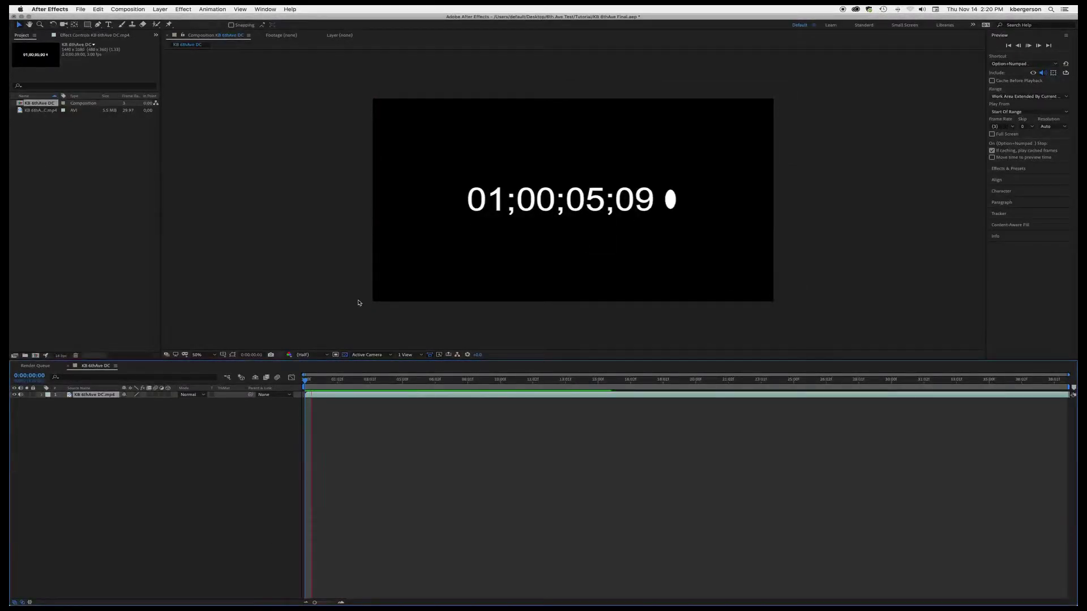
{"action": "left_click", "coordinate": [24, 401]}
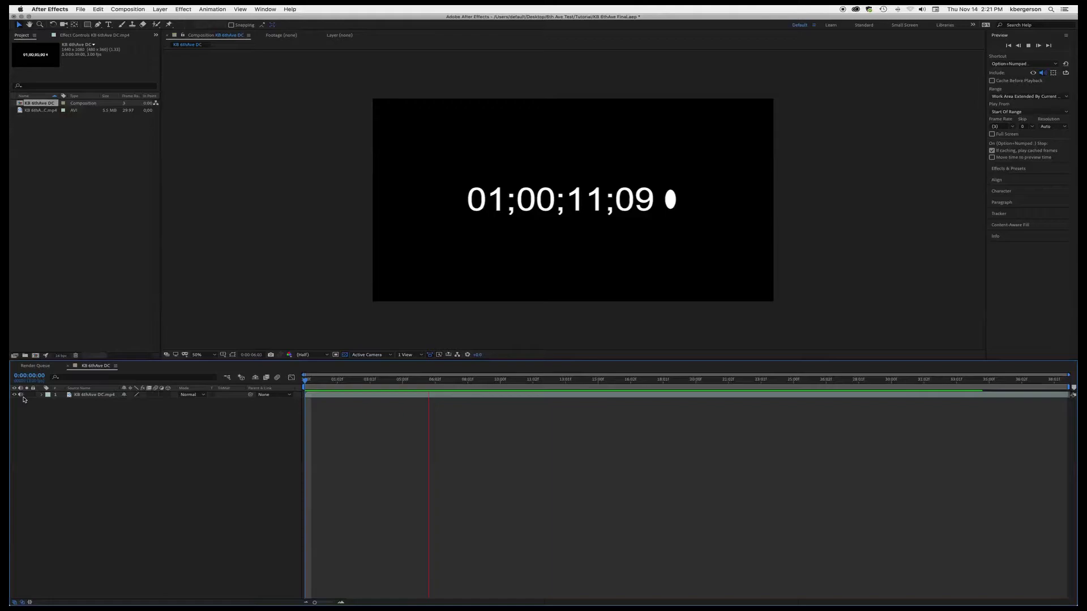
{"action": "key", "text": "space"}
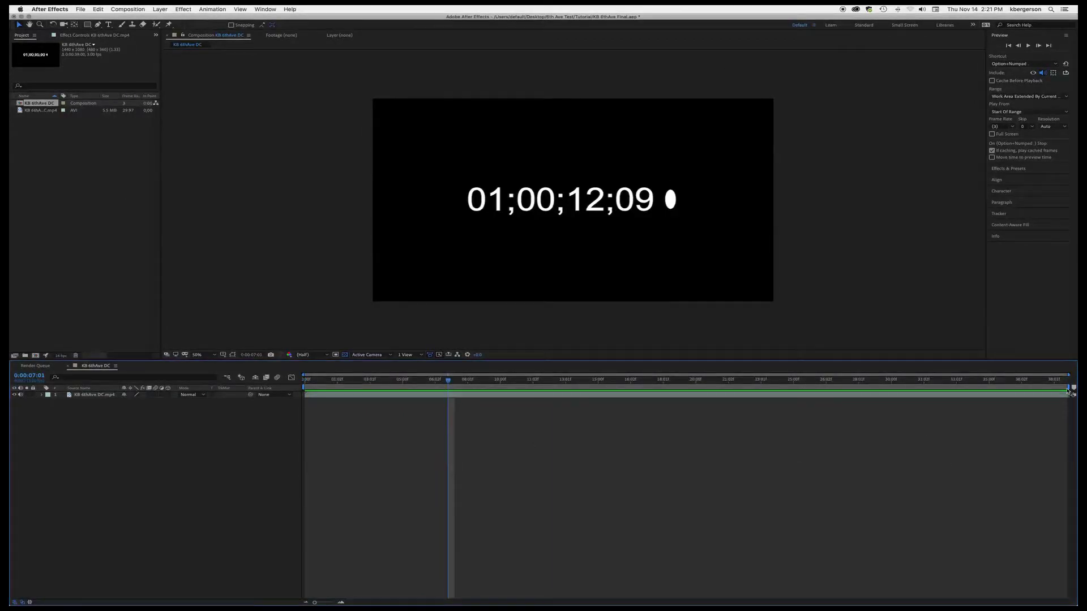
{"action": "left_click_drag", "start_coordinate": [1070, 391], "coordinate": [374, 396]}
{"action": "left_click_drag", "start_coordinate": [448, 381], "coordinate": [305, 380]}
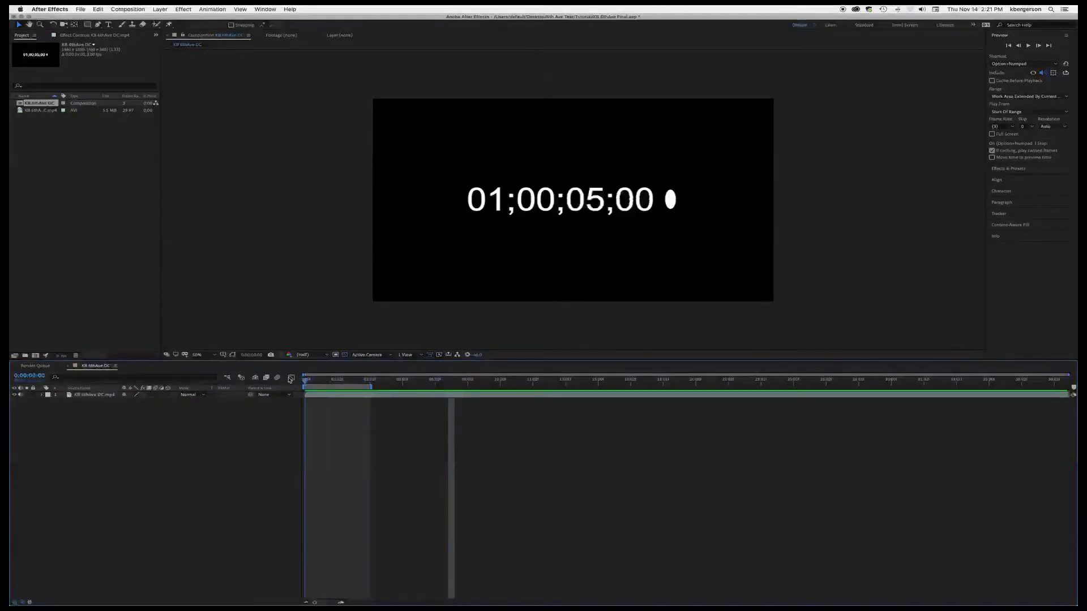
{"action": "key", "text": "space"}
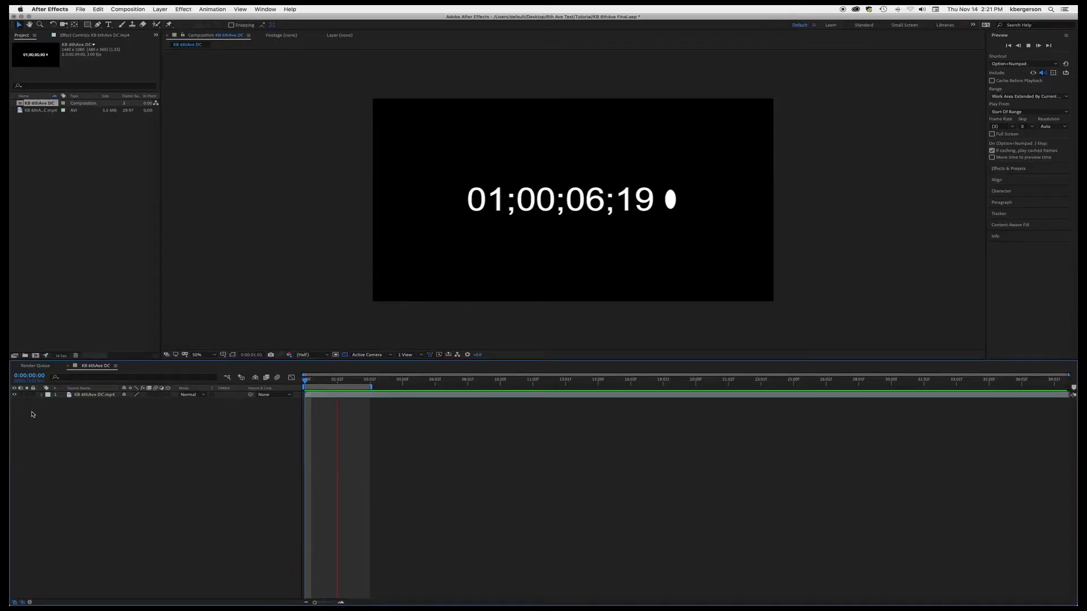
{"action": "key", "text": "space"}
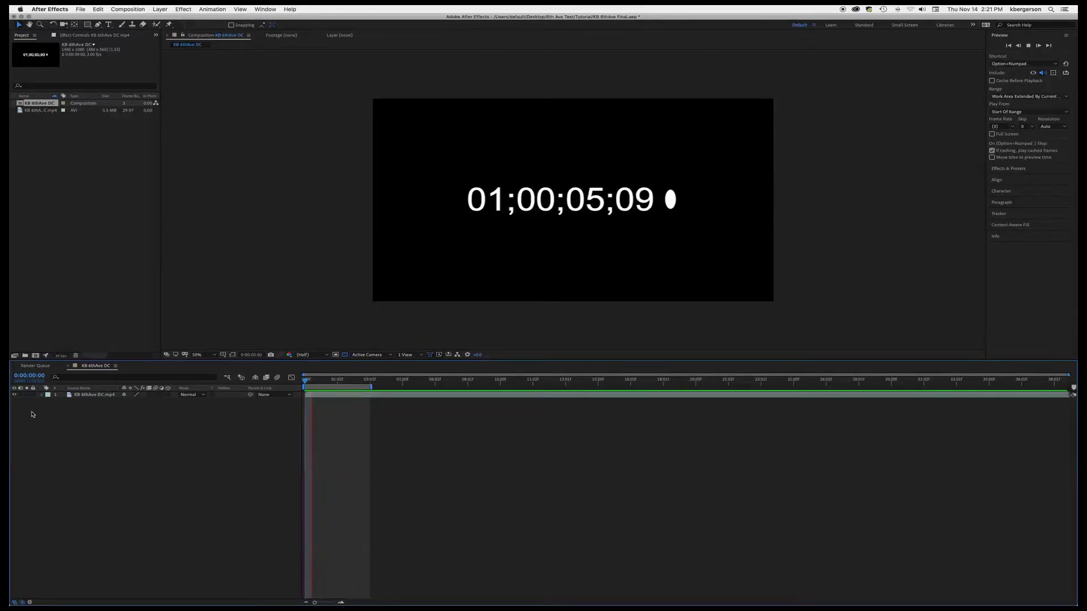
{"action": "key", "text": "space"}
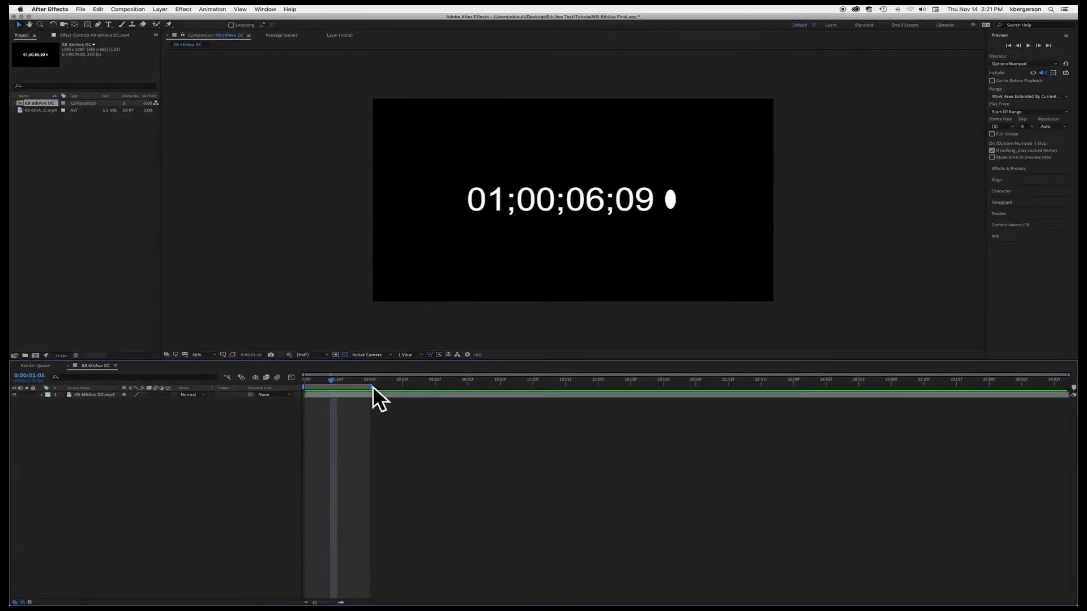
{"action": "left_click_drag", "start_coordinate": [372, 387], "coordinate": [1067, 440]}
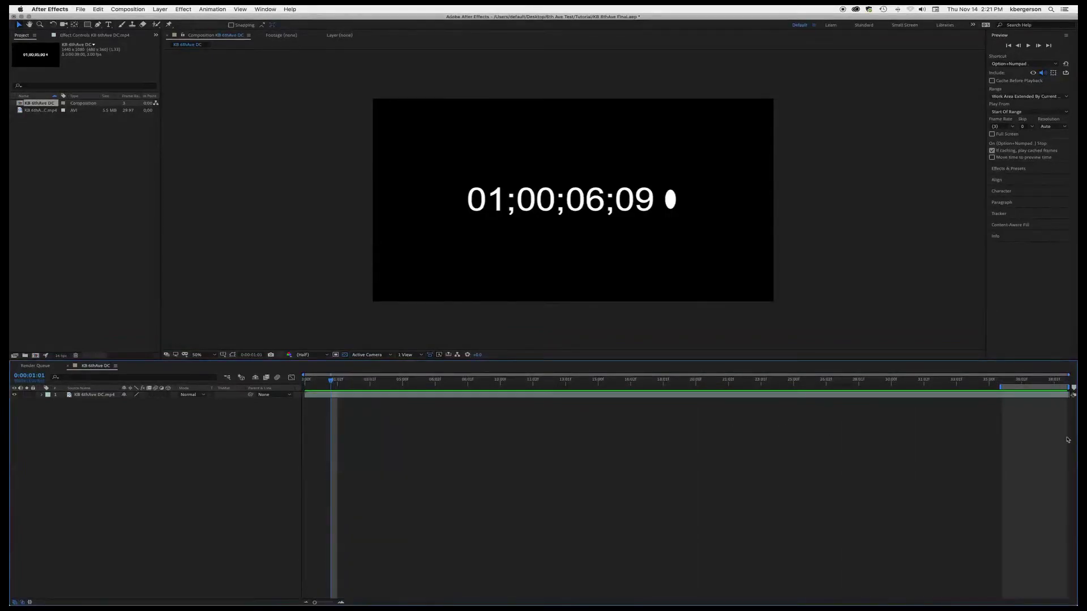
{"action": "left_click_drag", "start_coordinate": [999, 389], "coordinate": [291, 429]}
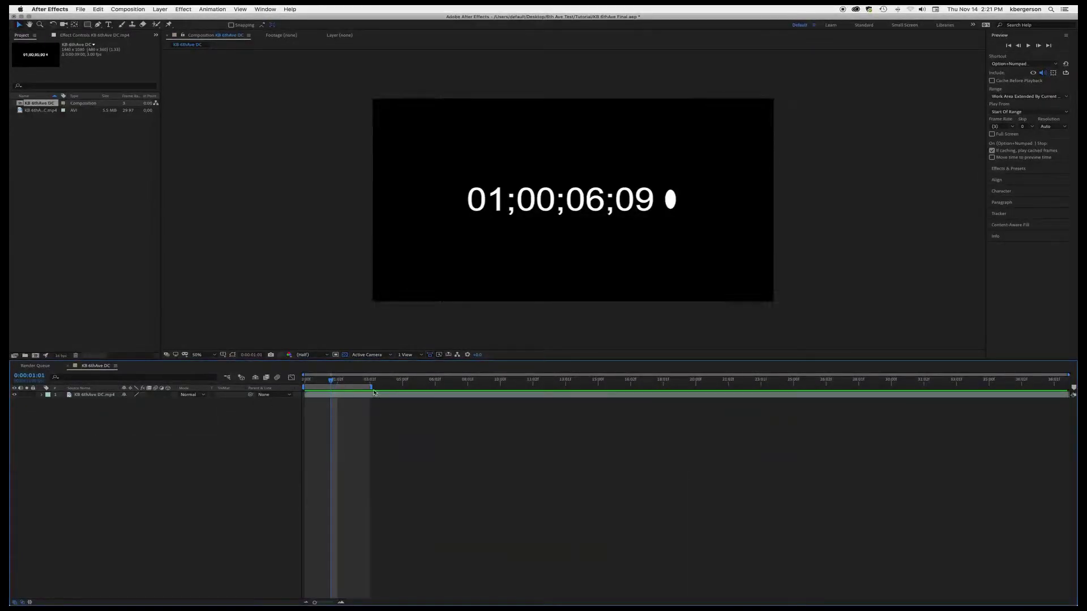
{"action": "left_click_drag", "start_coordinate": [371, 386], "coordinate": [1068, 386]}
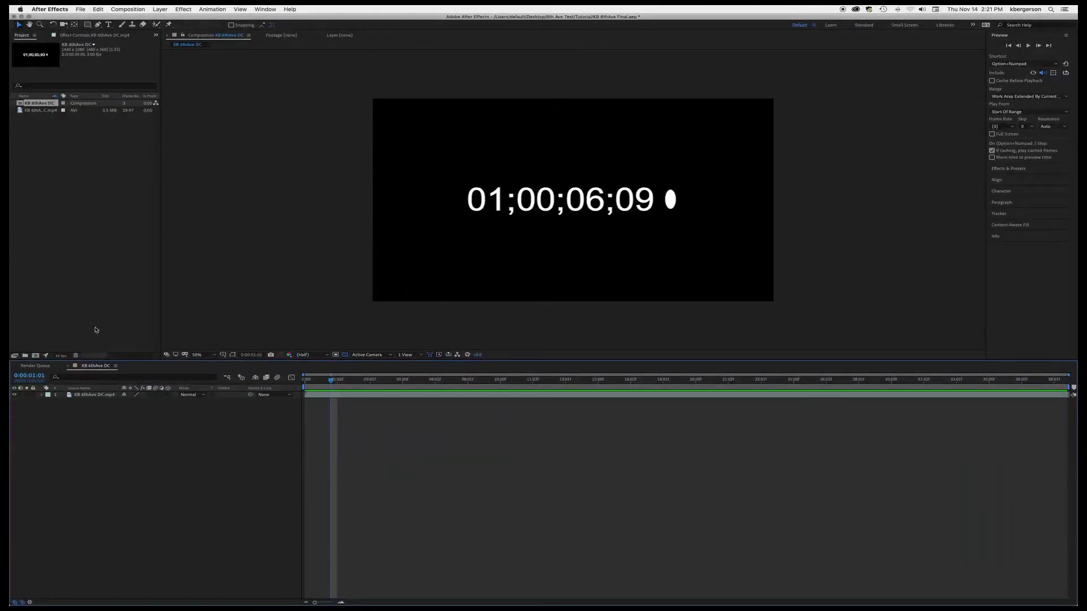
{"action": "left_click", "coordinate": [128, 9]}
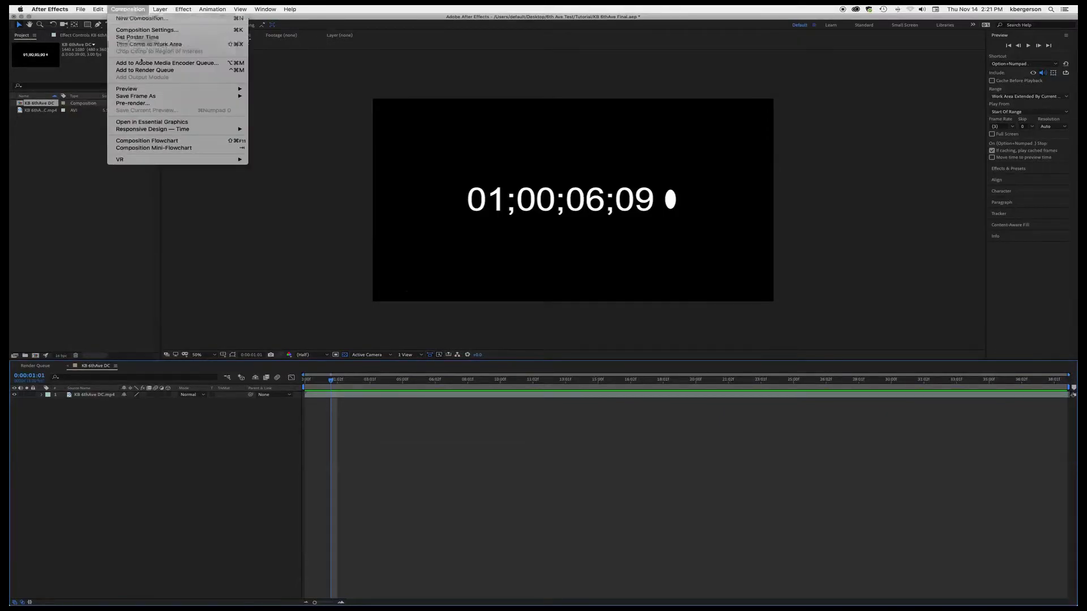
- Queue the composition, append '3fps' to the output name, and render KB 6thAve DC 3fps.mov
{"action": "left_click", "coordinate": [146, 103]}
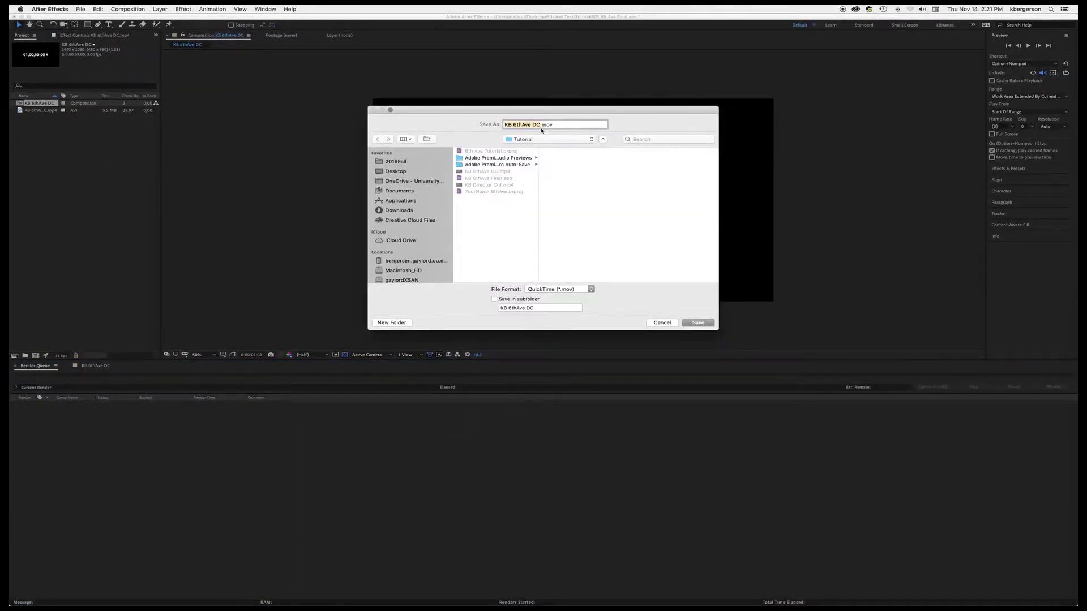
{"action": "left_click", "coordinate": [540, 124]}
{"action": "type", "text": "3fps"}
{"action": "left_click", "coordinate": [698, 323]}
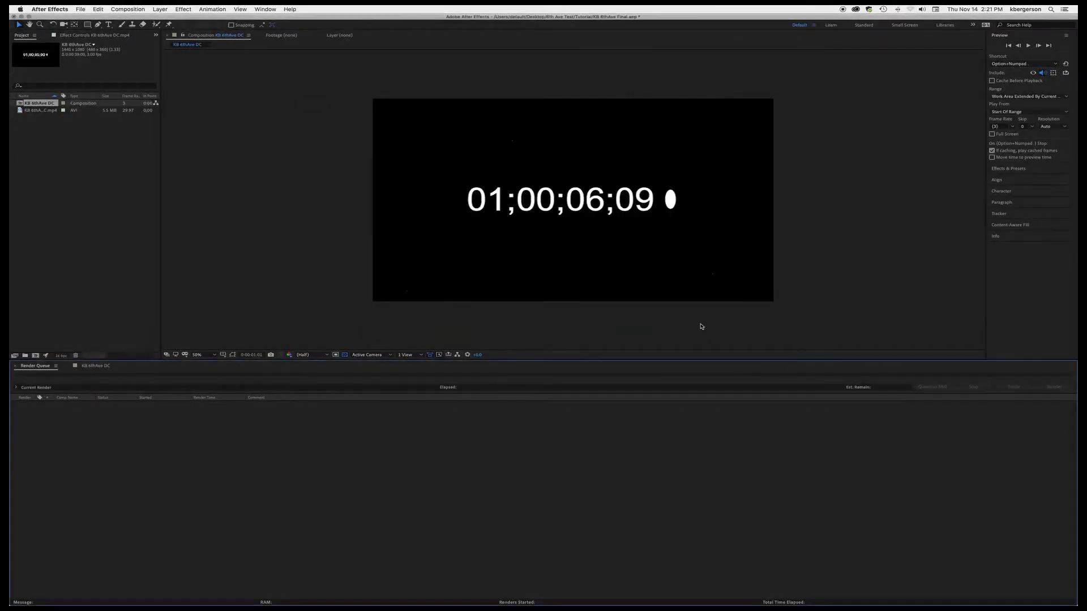
{"action": "left_click", "coordinate": [1054, 387]}
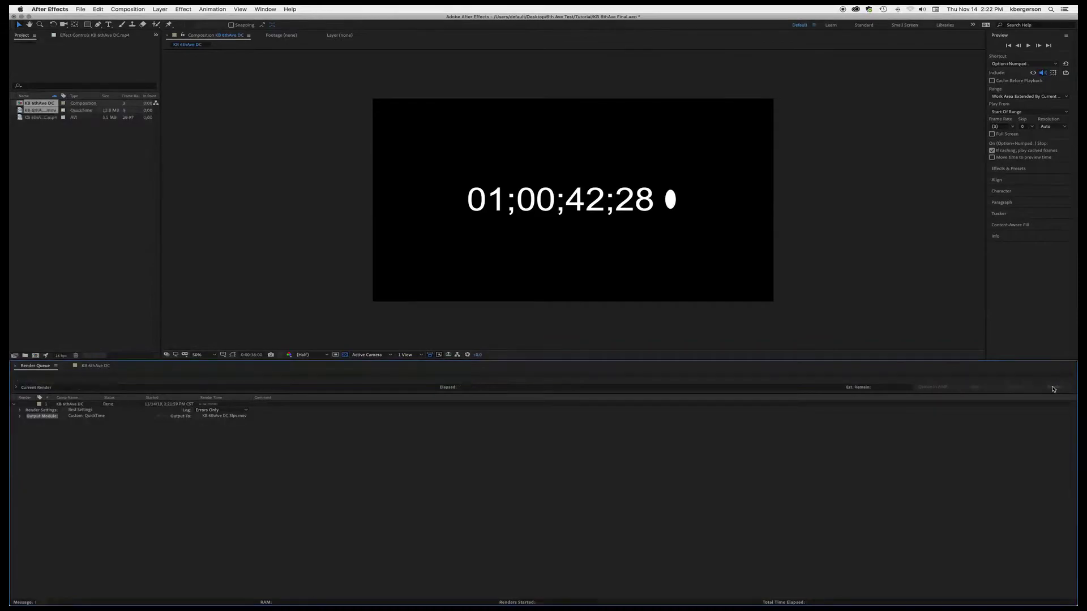
{"action": "left_click", "coordinate": [86, 217]}
- Import KB 6thAve DC 3fps.mov and create a new composition from it
{"action": "double_click", "coordinate": [72, 209]}
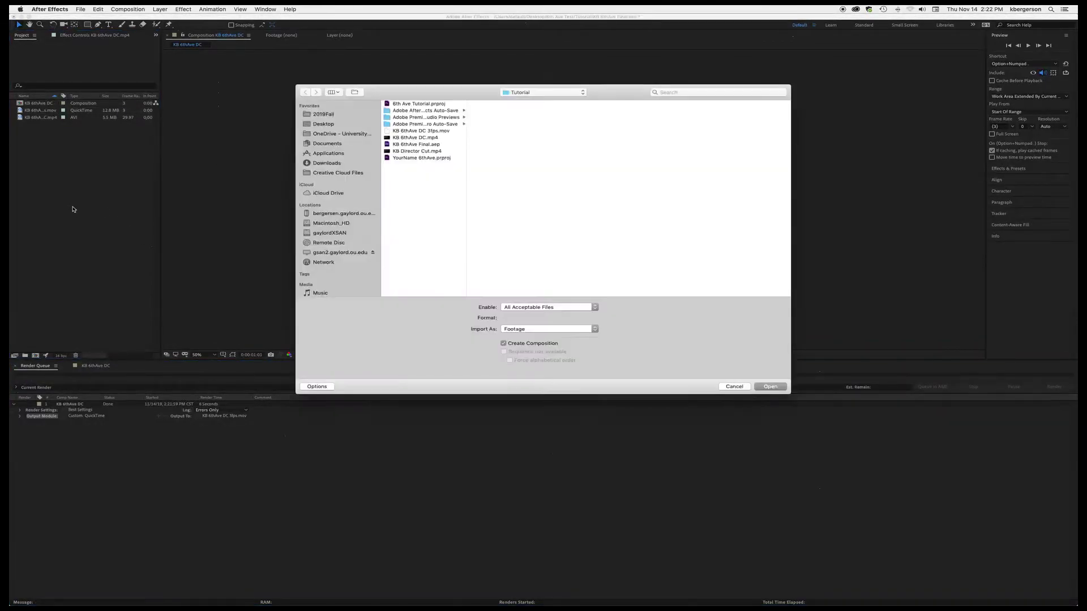
{"action": "left_click", "coordinate": [428, 132]}
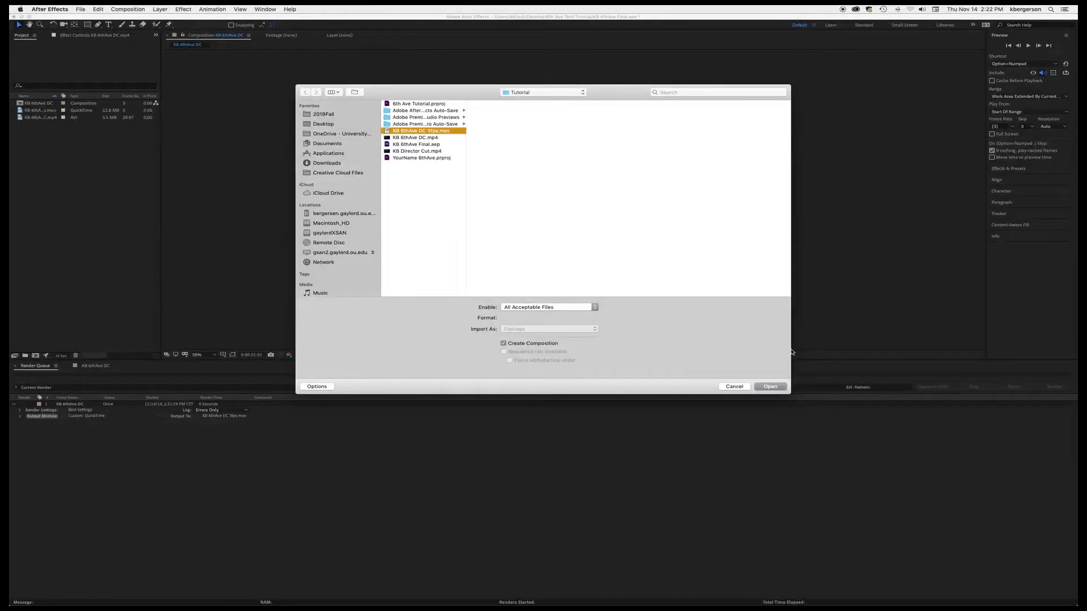
{"action": "left_click", "coordinate": [770, 386]}
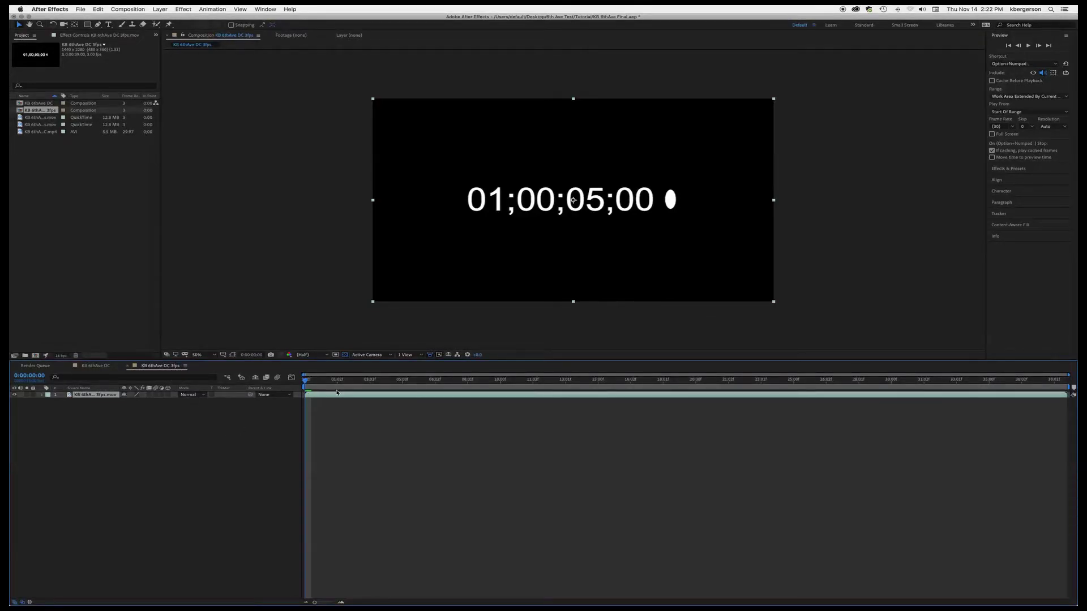
- Set the new KB 6thAve DC 3fps composition's frame rate to 29.97 fps
{"action": "left_click", "coordinate": [258, 437]}
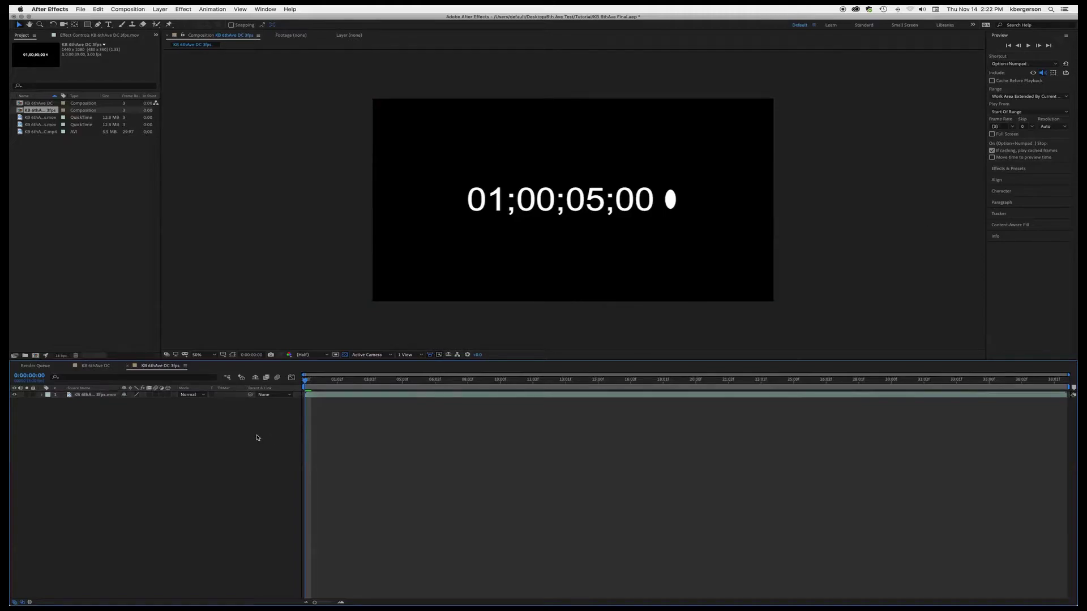
{"action": "key", "text": "super+k"}
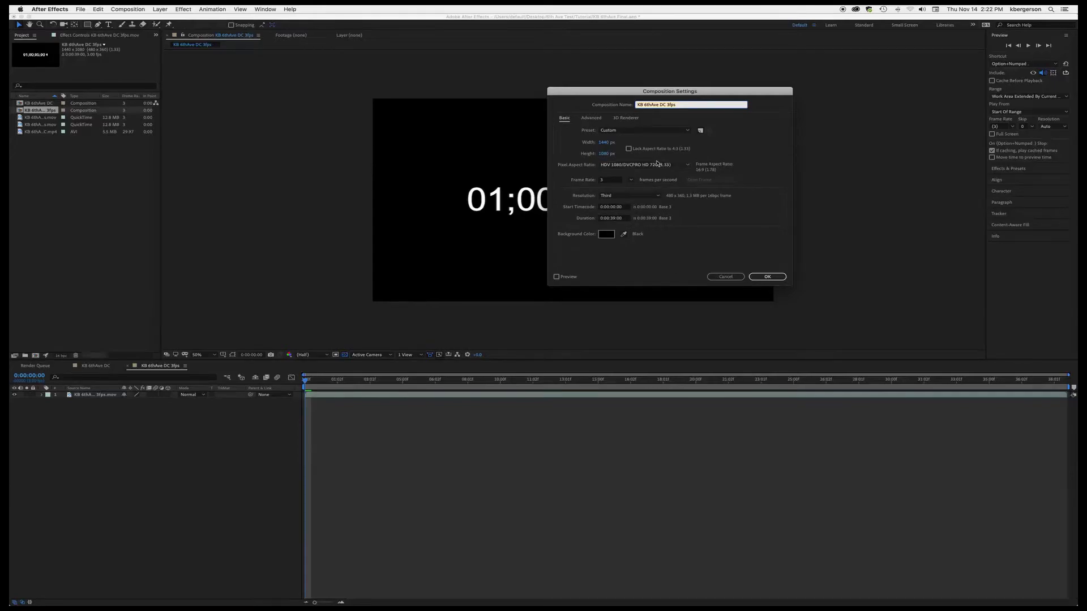
{"action": "left_click", "coordinate": [609, 180]}
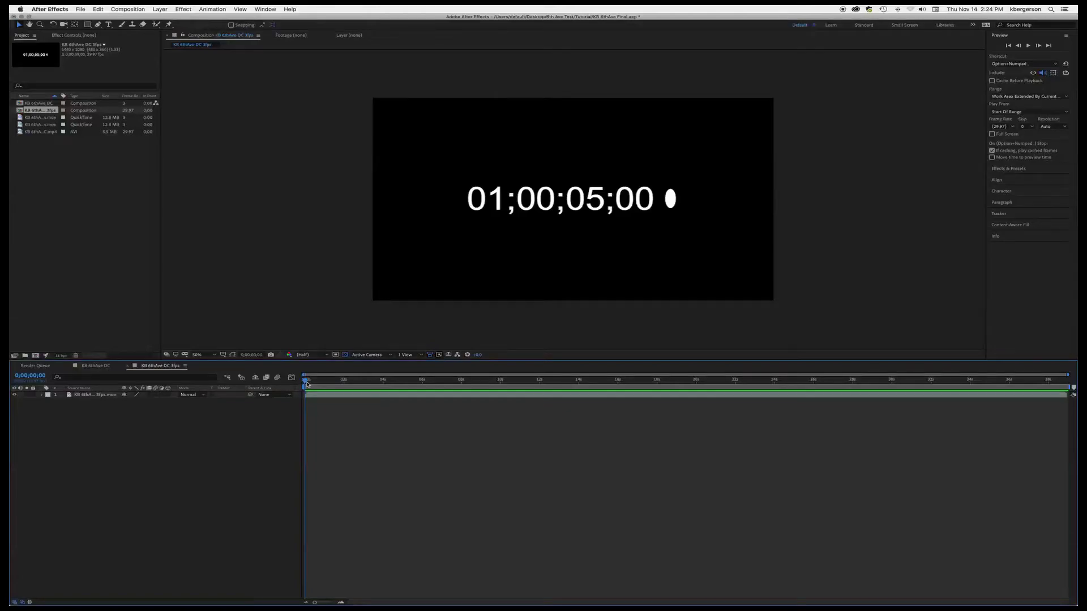
- Step to the first timecode change at 10 frames and split the layer there
{"action": "left_click_drag", "start_coordinate": [305, 380], "coordinate": [308, 381]}
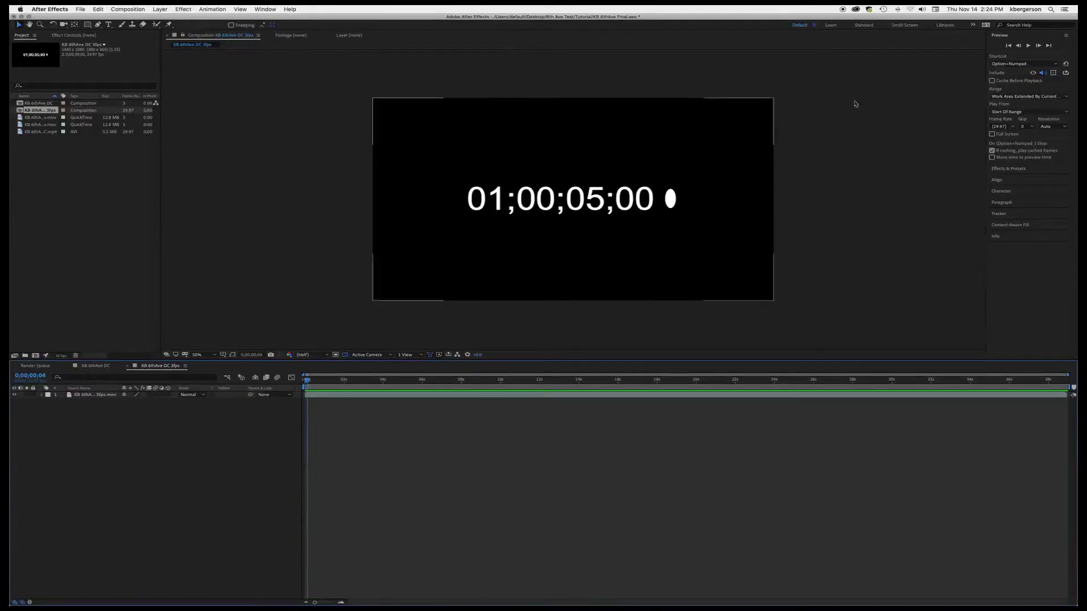
{"action": "left_click", "coordinate": [1040, 48]}
{"action": "left_click", "coordinate": [1040, 48]}
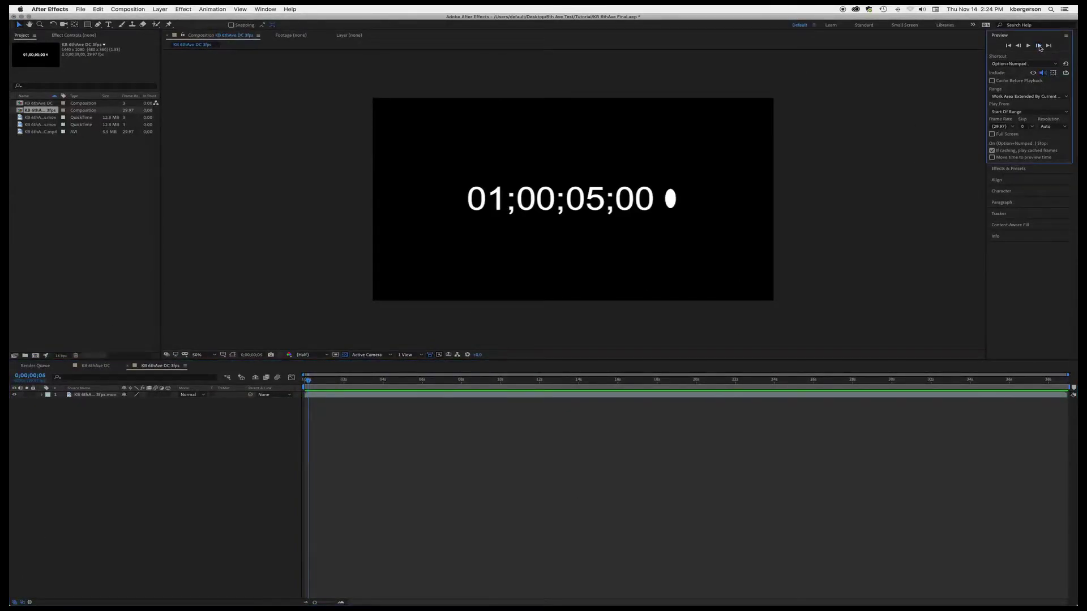
{"action": "left_click", "coordinate": [1040, 48]}
{"action": "left_click", "coordinate": [1040, 48]}
{"action": "left_click", "coordinate": [1040, 48]}
{"action": "left_click", "coordinate": [1040, 48]}
{"action": "left_click", "coordinate": [1040, 48]}
{"action": "left_click", "coordinate": [1040, 49]}
{"action": "left_click", "coordinate": [1040, 49]}
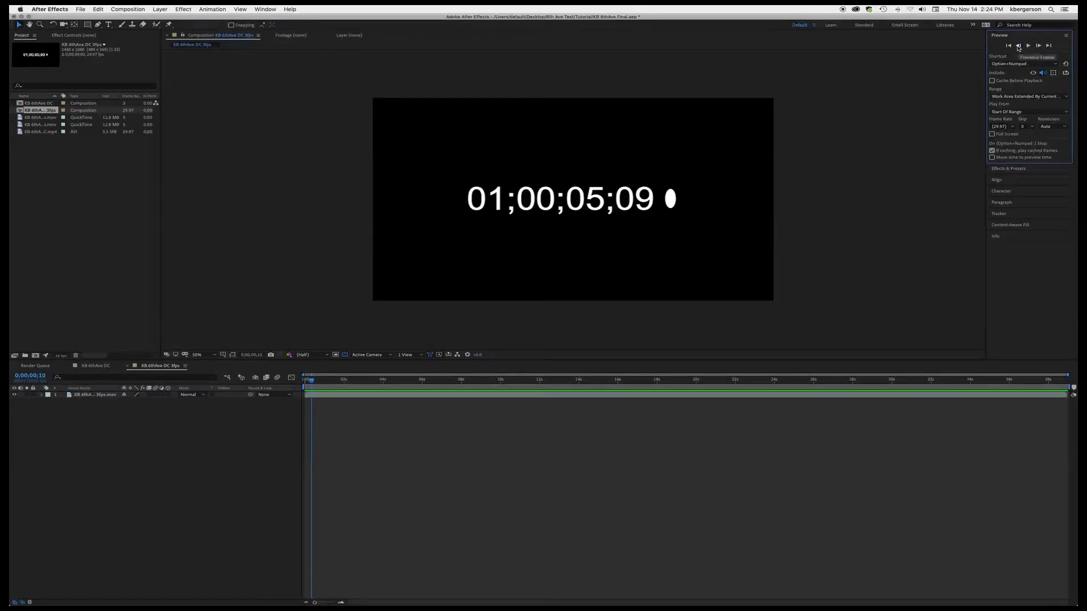
{"action": "left_click", "coordinate": [1019, 47]}
{"action": "left_click", "coordinate": [1018, 47]}
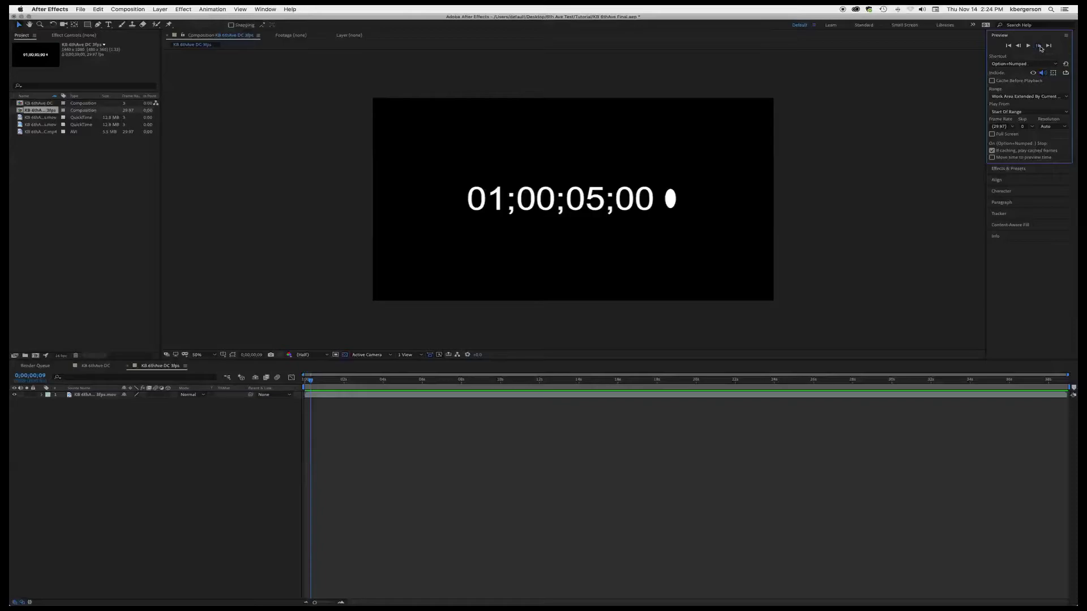
{"action": "left_click", "coordinate": [1040, 48]}
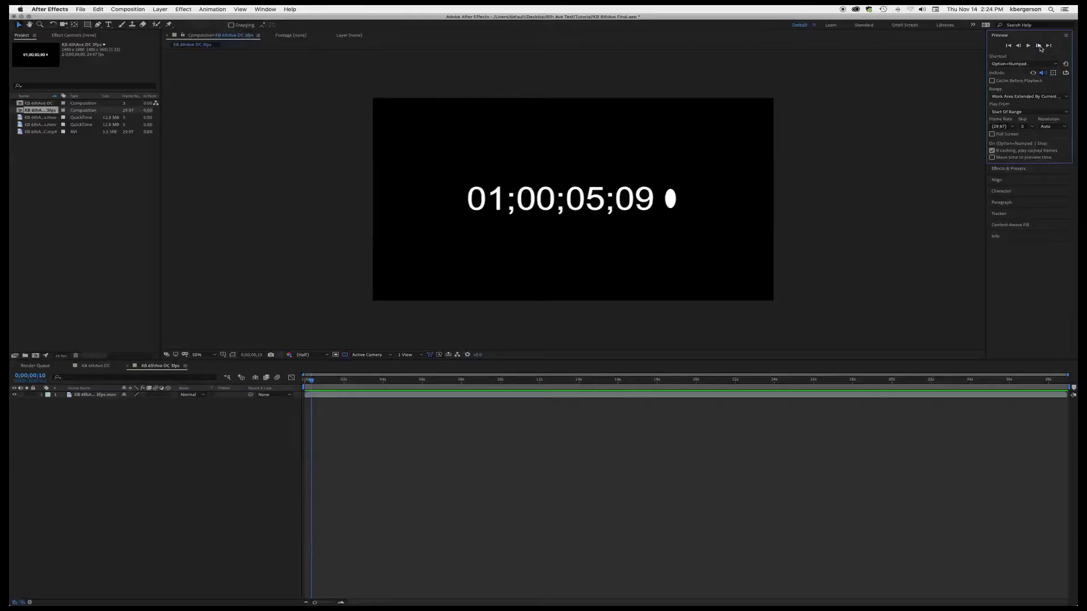
{"action": "left_click", "coordinate": [351, 396]}
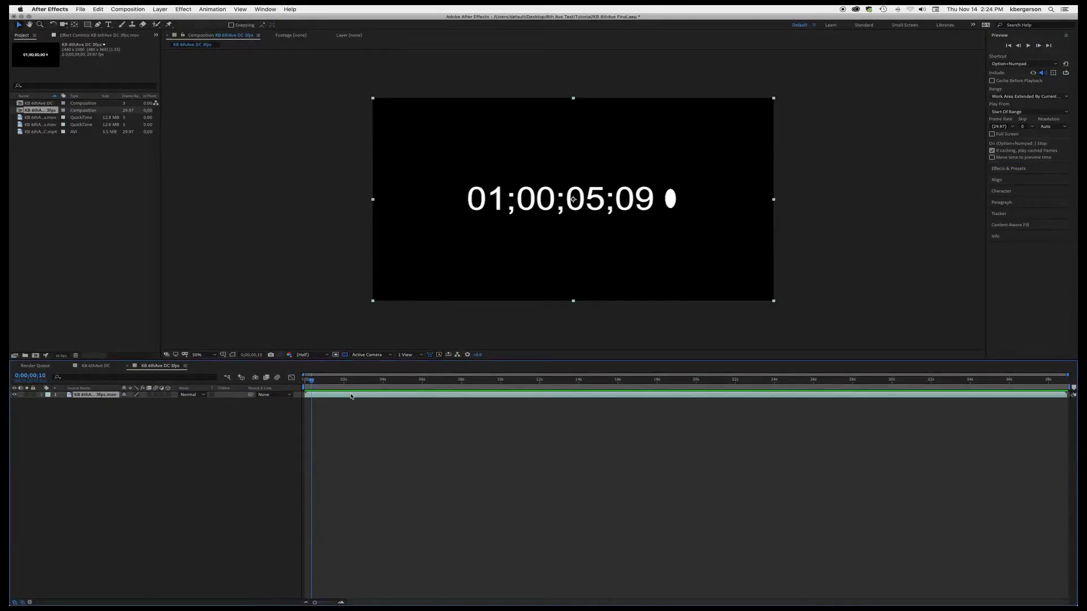
{"action": "key", "text": "super+d"}
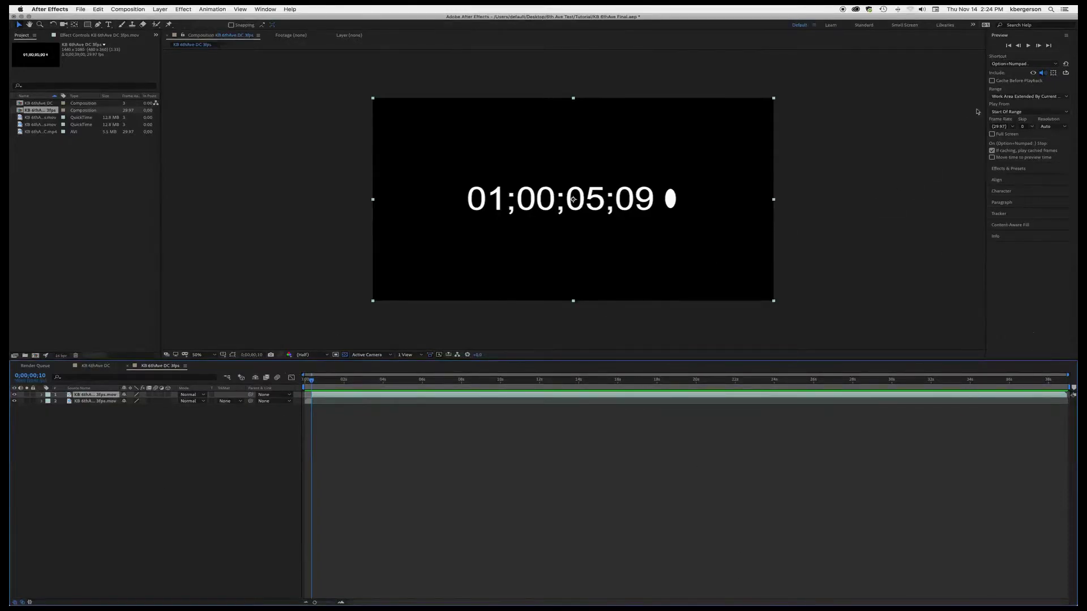
- Advance to the next timecode change at 20 frames and split the layer again
{"action": "left_click", "coordinate": [1039, 45]}
{"action": "left_click", "coordinate": [1039, 46]}
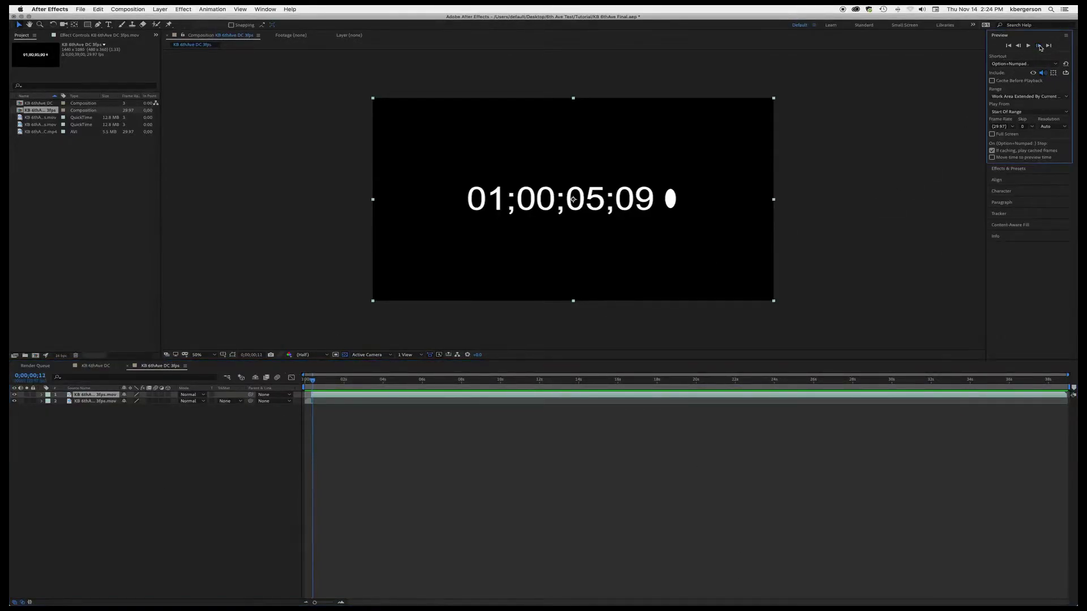
{"action": "left_click", "coordinate": [1039, 45]}
{"action": "left_click", "coordinate": [1039, 45]}
{"action": "left_click", "coordinate": [1039, 45]}
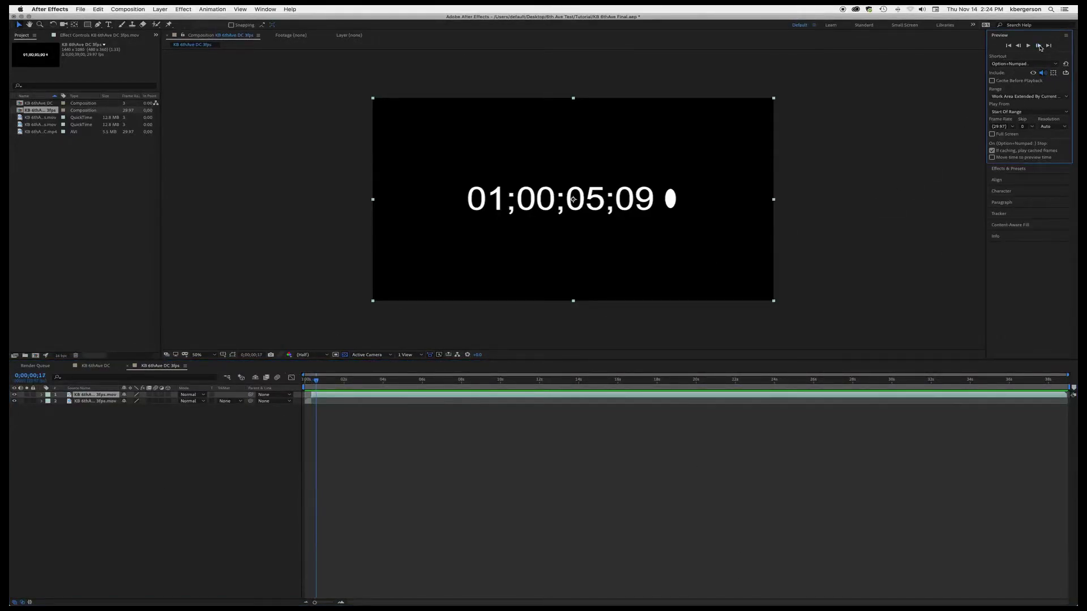
{"action": "left_click", "coordinate": [1039, 45]}
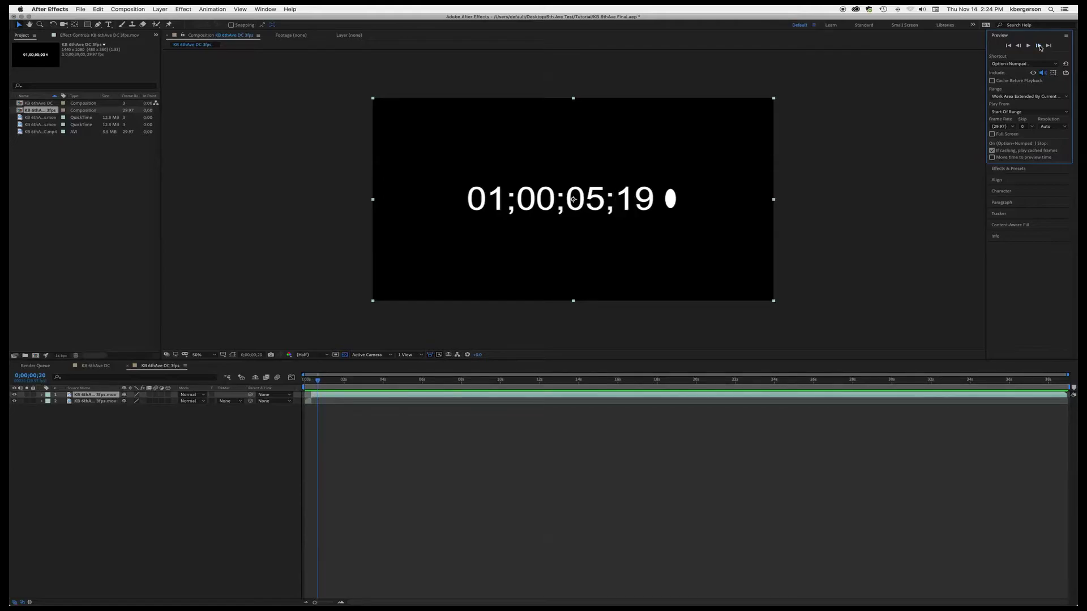
{"action": "left_click", "coordinate": [340, 400]}
{"action": "key", "text": "super+d"}
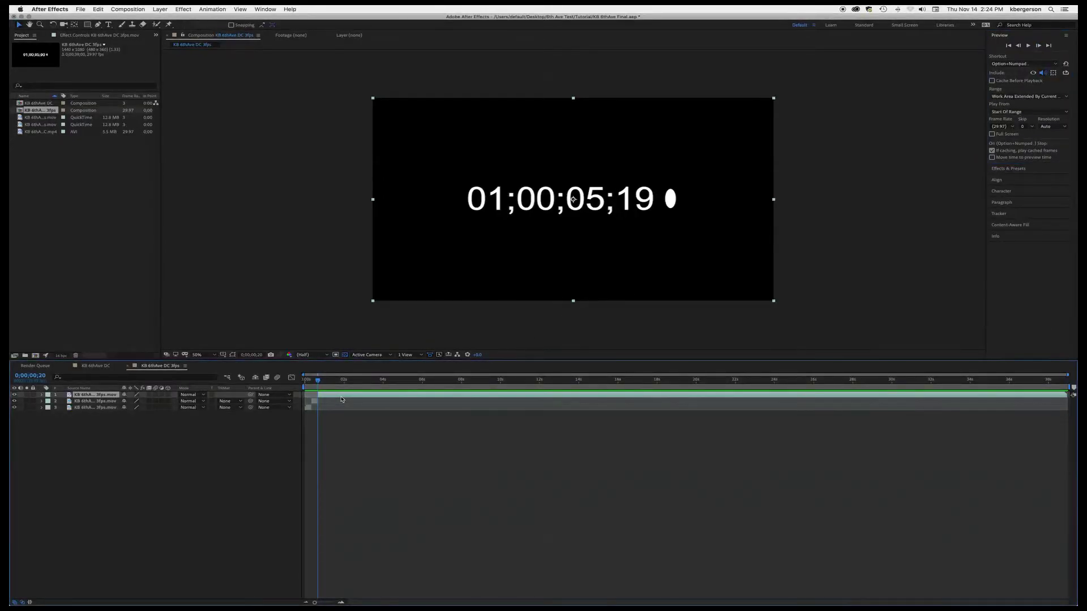
- Find the timecode change at exactly 1 second and split the layer a third time
{"action": "left_click", "coordinate": [1039, 46]}
{"action": "left_click", "coordinate": [1040, 47]}
{"action": "left_click", "coordinate": [1039, 47]}
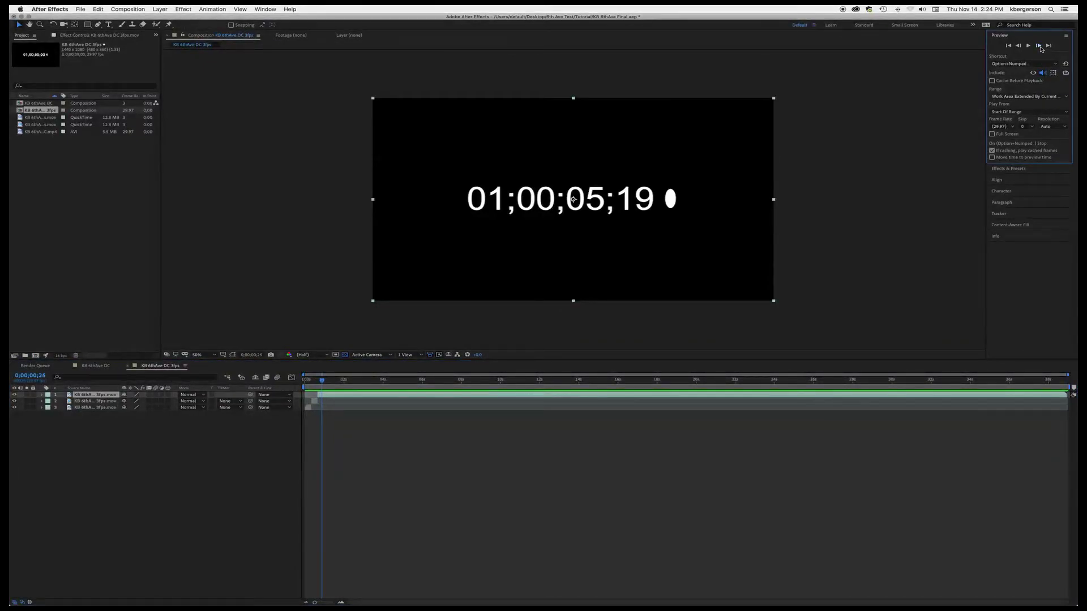
{"action": "left_click", "coordinate": [1040, 47]}
{"action": "left_click", "coordinate": [1039, 47]}
{"action": "left_click", "coordinate": [1039, 46]}
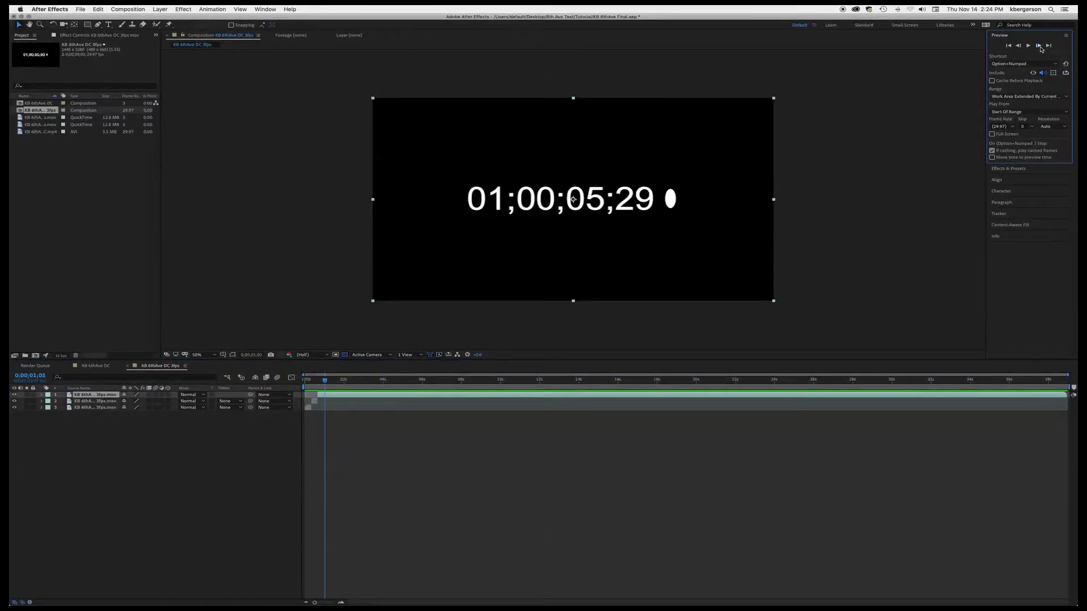
{"action": "left_click", "coordinate": [1019, 46]}
{"action": "left_click", "coordinate": [1018, 46]}
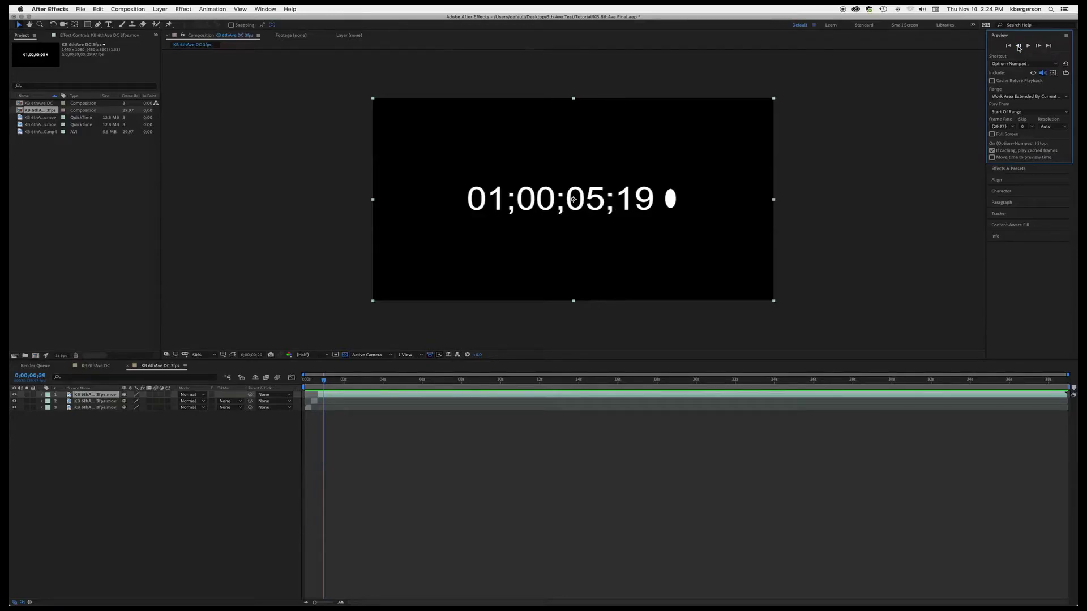
{"action": "left_click", "coordinate": [1038, 47]}
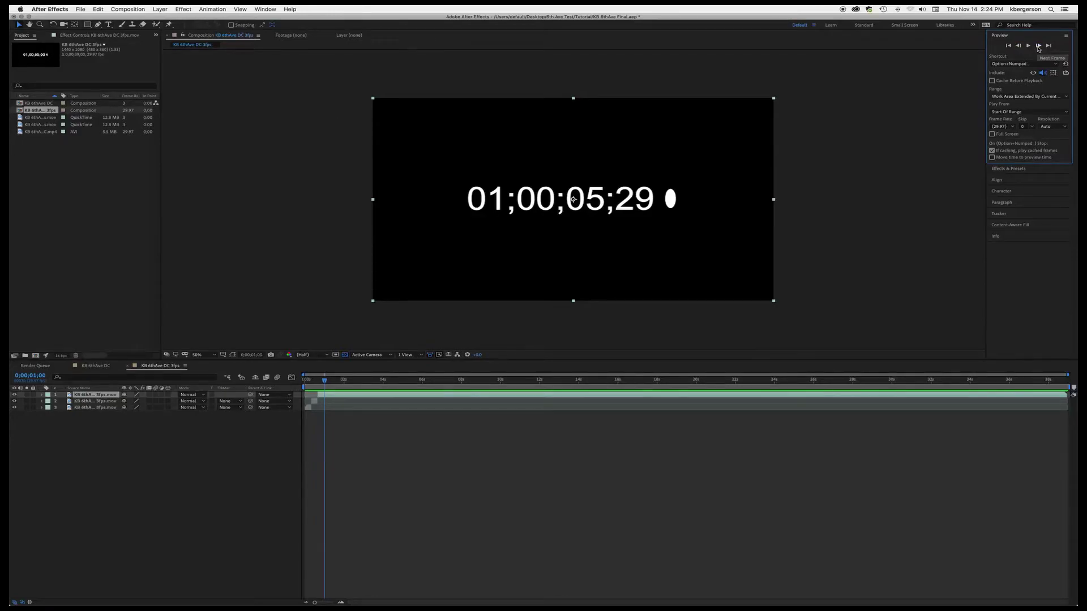
{"action": "key", "text": "super+d"}
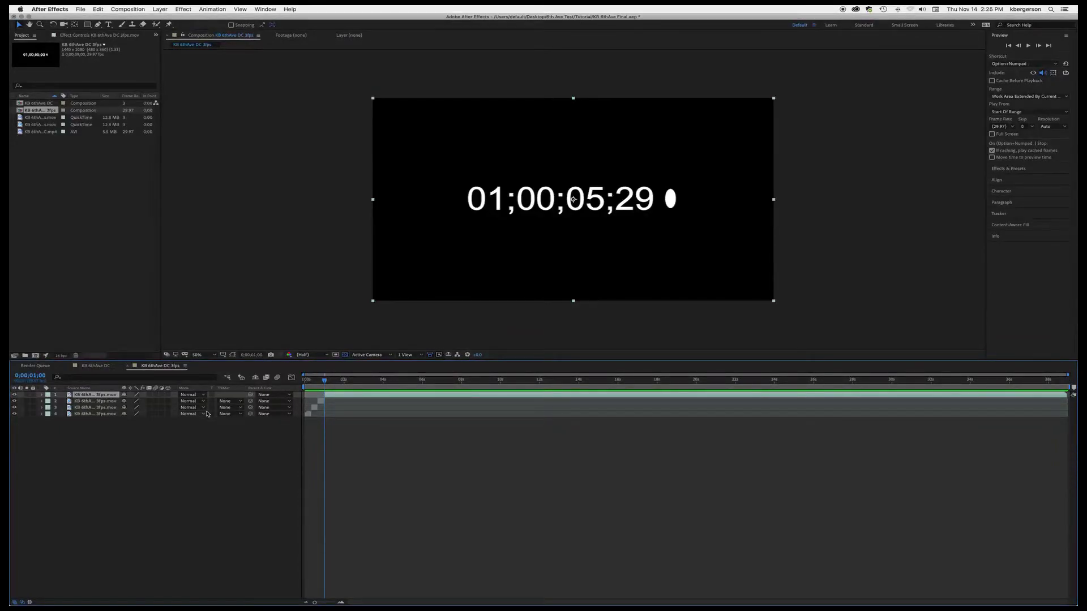
{"action": "key", "text": ";"}
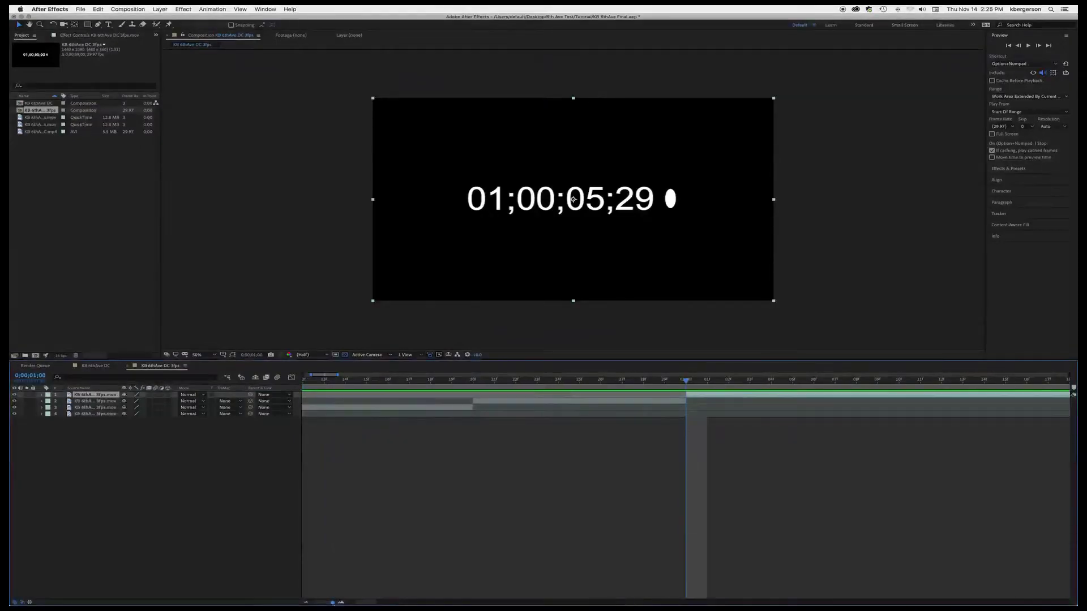
- Zoom the timeline out, return the playhead to 0;00;00;00, and select all four layers
{"action": "left_click_drag", "start_coordinate": [332, 602], "coordinate": [331, 603]}
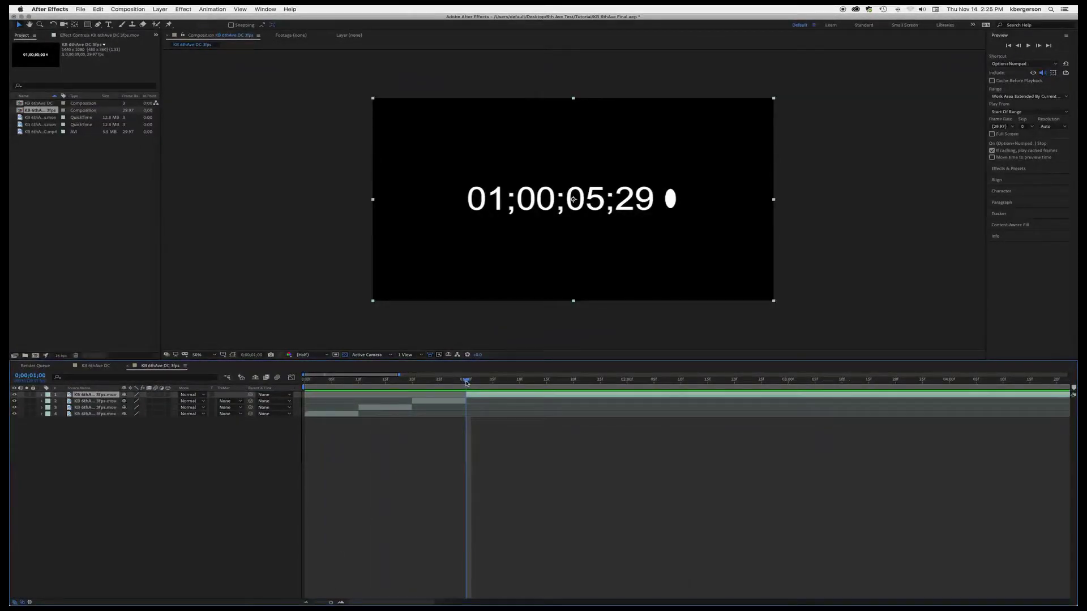
{"action": "left_click_drag", "start_coordinate": [466, 383], "coordinate": [305, 380]}
{"action": "left_click", "coordinate": [323, 416]}
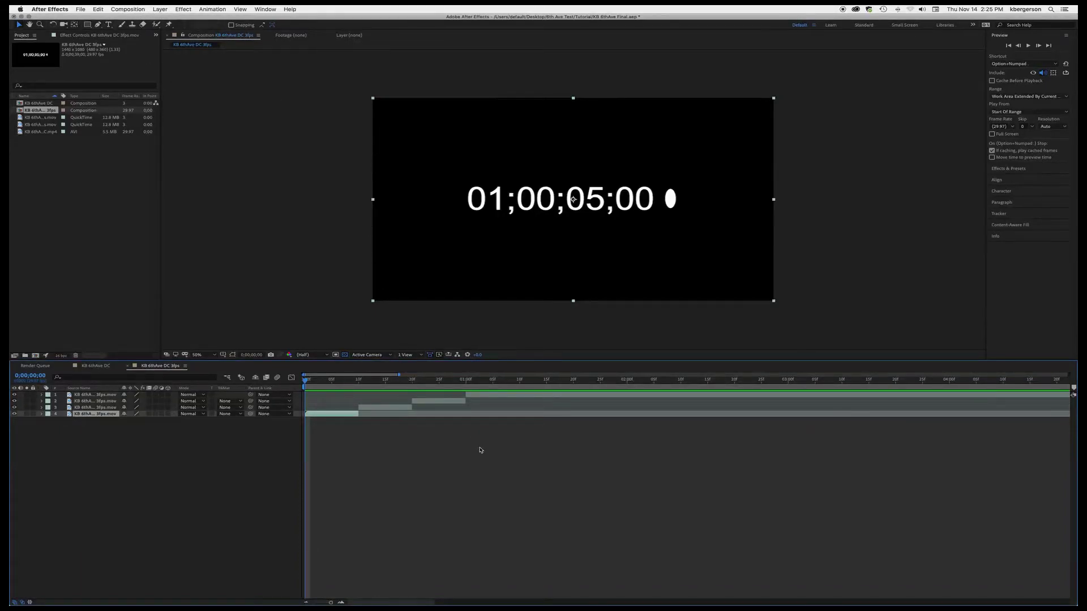
{"action": "left_click_drag", "start_coordinate": [480, 450], "coordinate": [339, 389]}
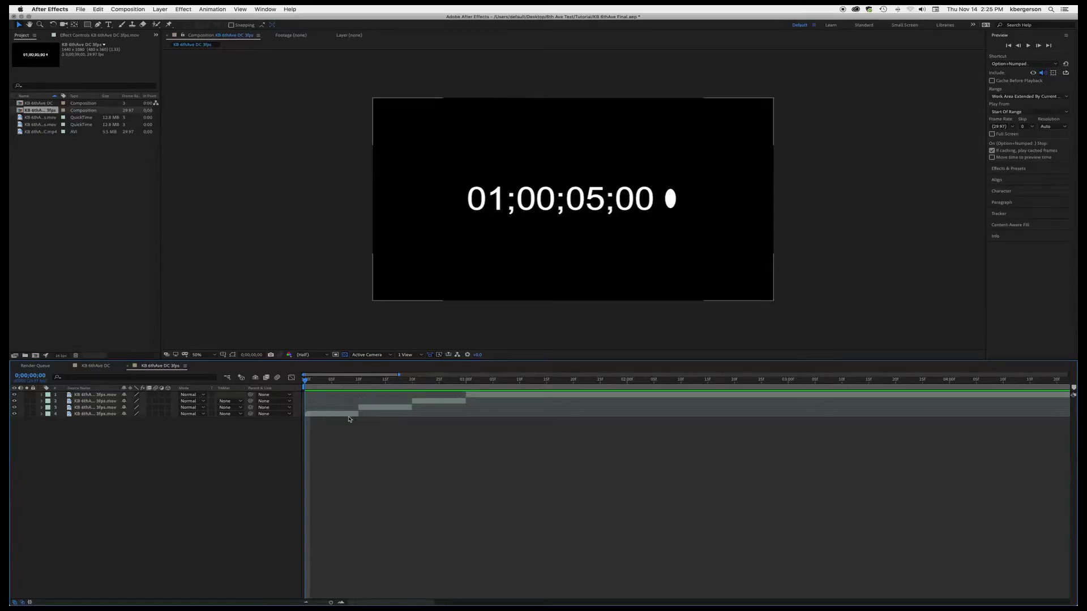
{"action": "left_click", "coordinate": [349, 416]}
{"action": "key", "text": "super+a"}
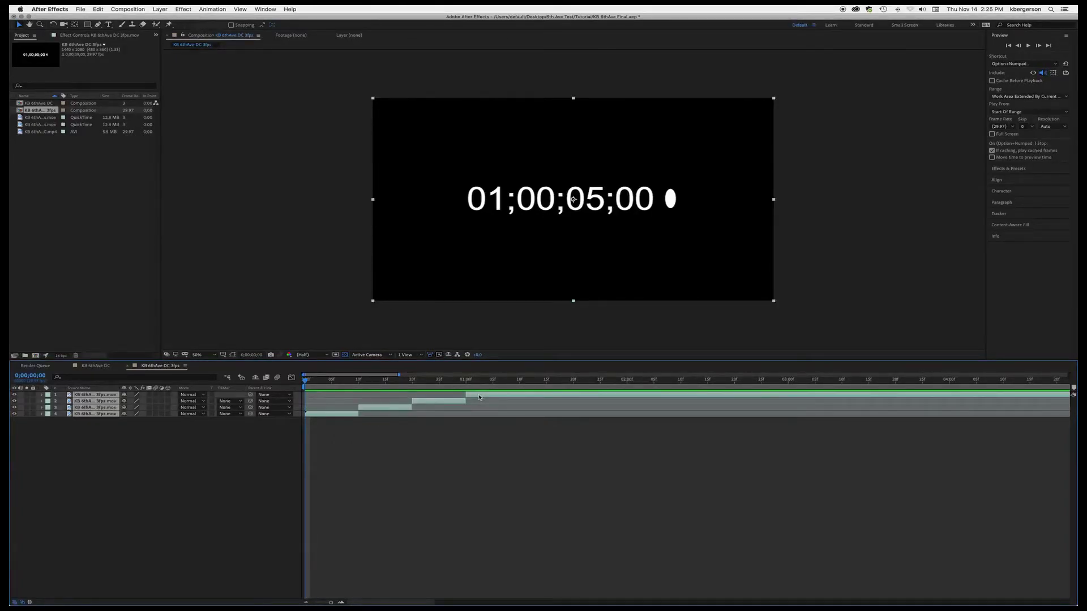
- Enable time remapping on all four selected layers from Layer > Time
{"action": "left_click", "coordinate": [160, 9]}
{"action": "mouse_move", "coordinate": [186, 98]}
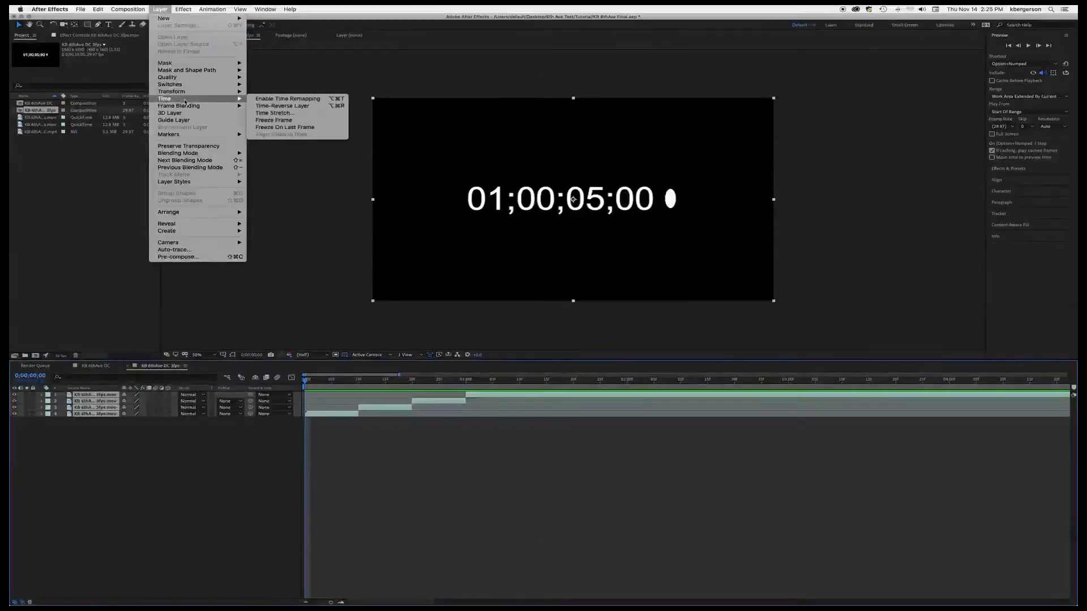
{"action": "left_click", "coordinate": [287, 99]}
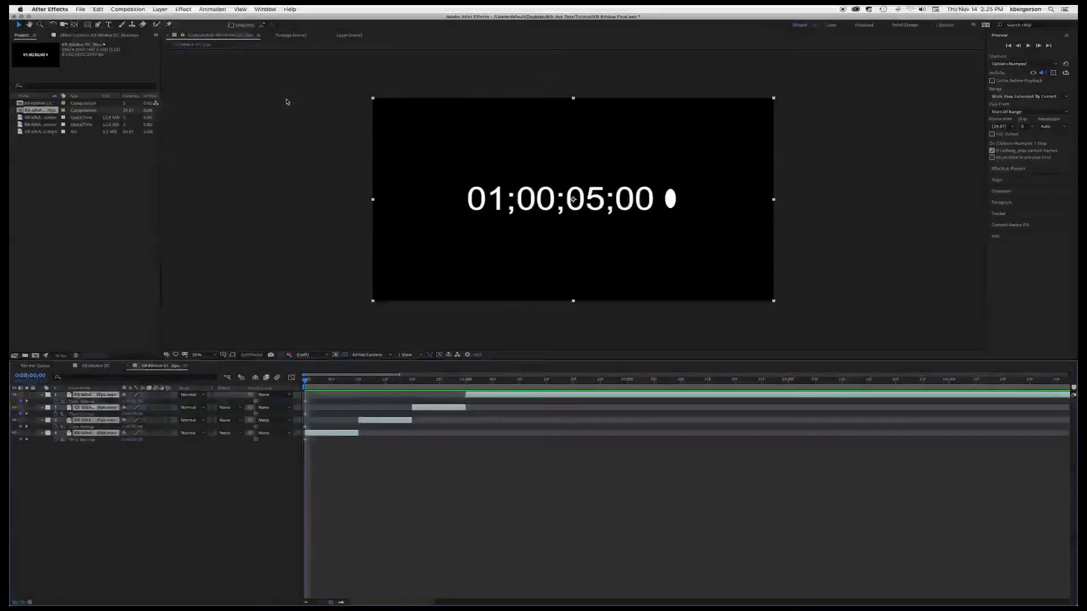
- Add Time Remap keyframes on all four layers at 10 frames, then select the 1-second keyframes
{"action": "left_click", "coordinate": [360, 385]}
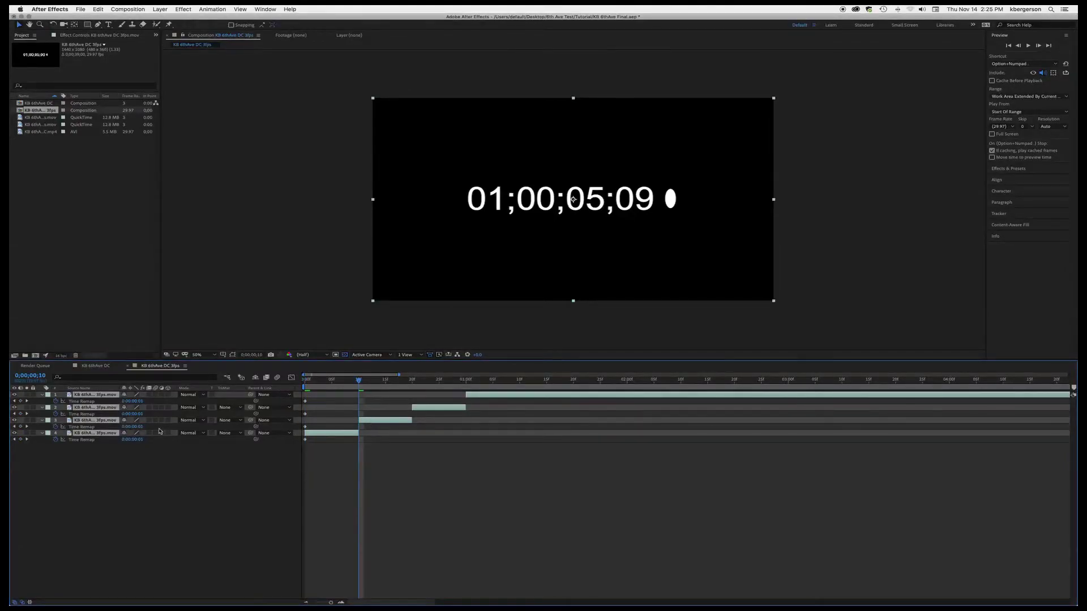
{"action": "left_click", "coordinate": [20, 427]}
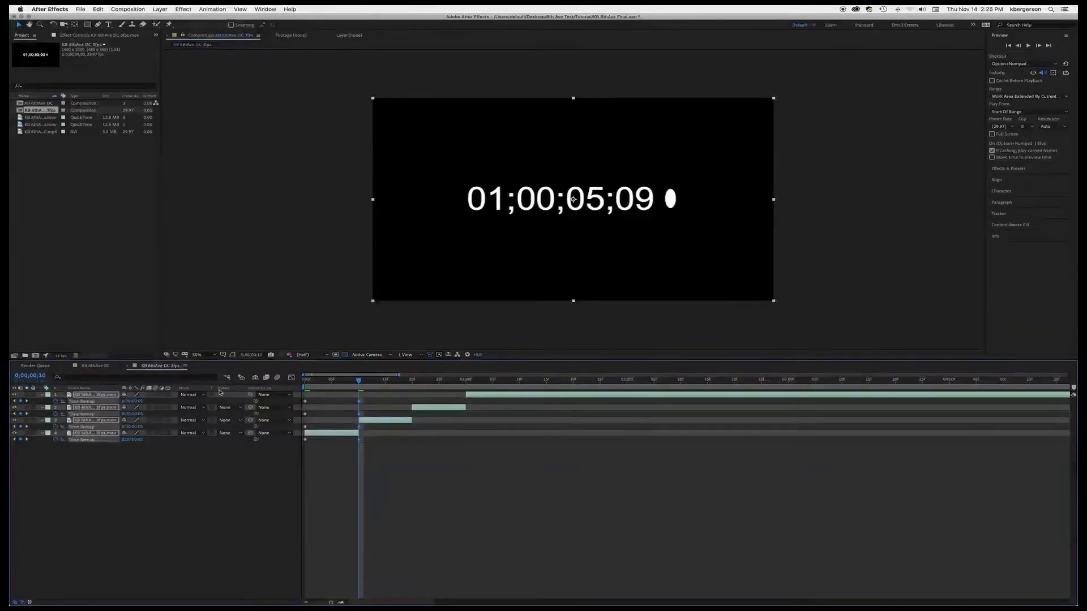
{"action": "left_click", "coordinate": [412, 380]}
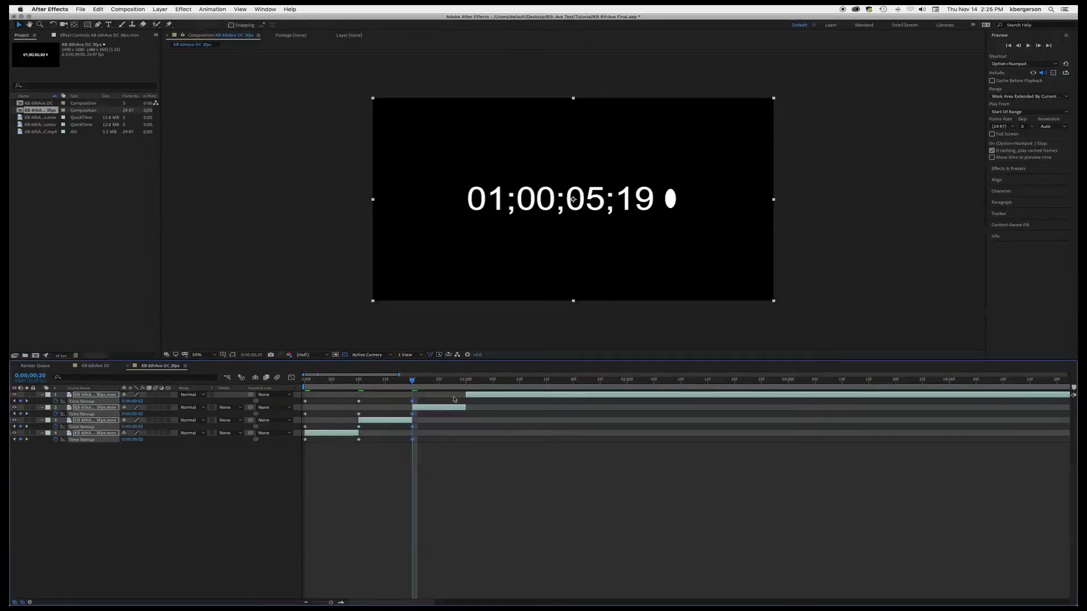
{"action": "key", "text": "shift+Page_Down"}
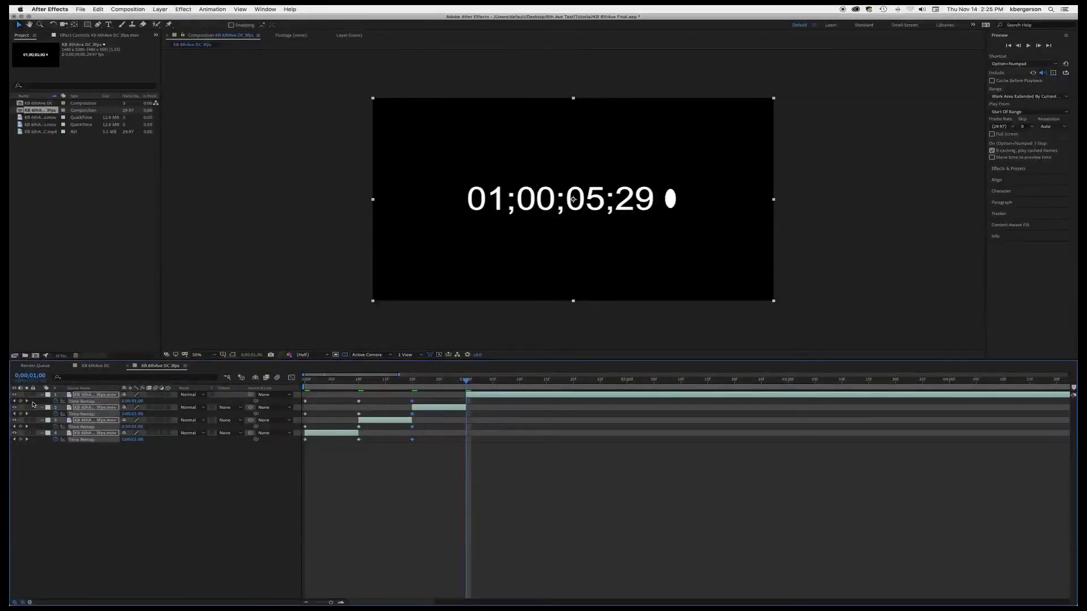
{"action": "left_click_drag", "start_coordinate": [487, 413], "coordinate": [410, 433]}
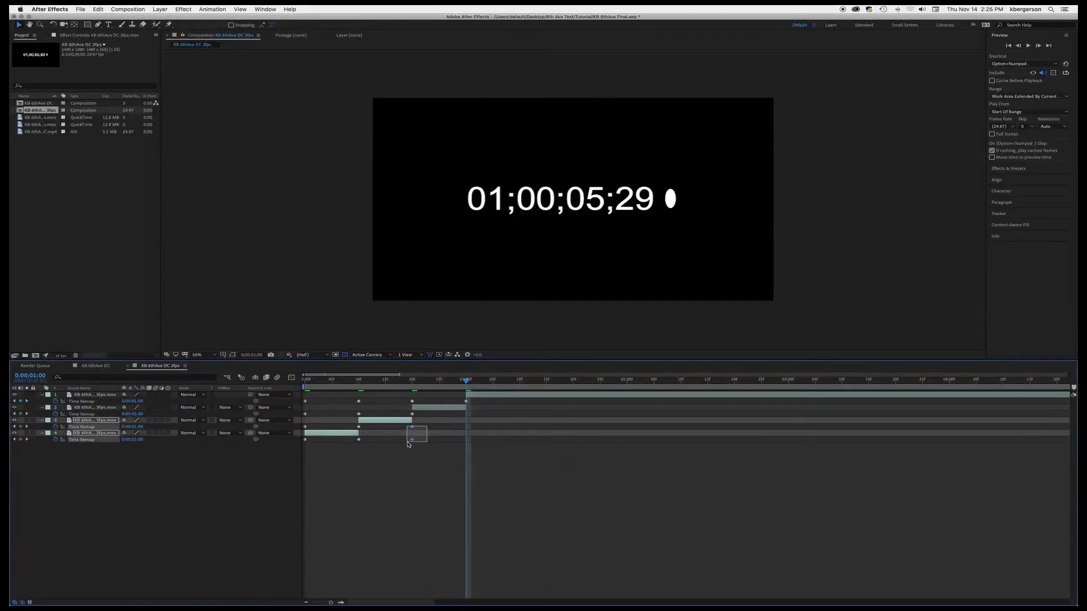
- Marquee-select the Time Remap keyframes across layers 1–4
{"action": "left_click_drag", "start_coordinate": [408, 444], "coordinate": [408, 445]}
{"action": "left_click", "coordinate": [474, 396]}
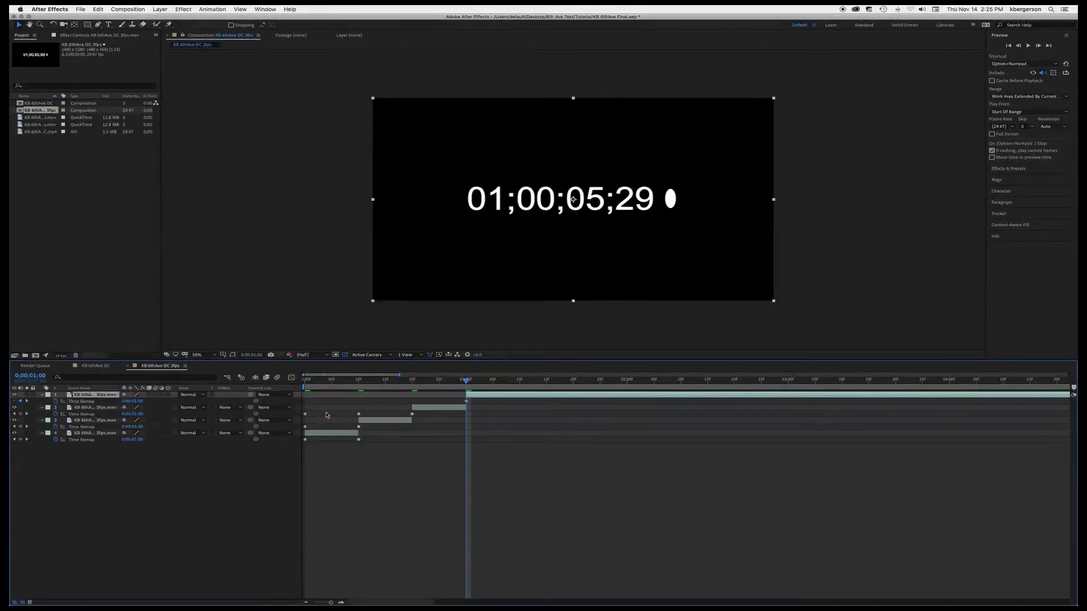
{"action": "left_click", "coordinate": [379, 413]}
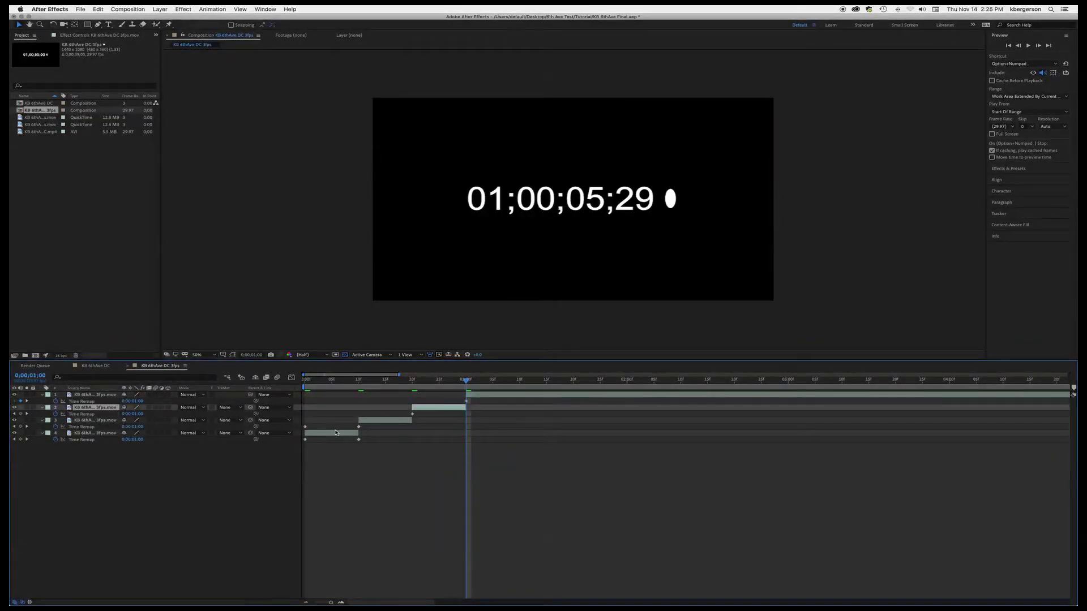
{"action": "left_click", "coordinate": [377, 429]}
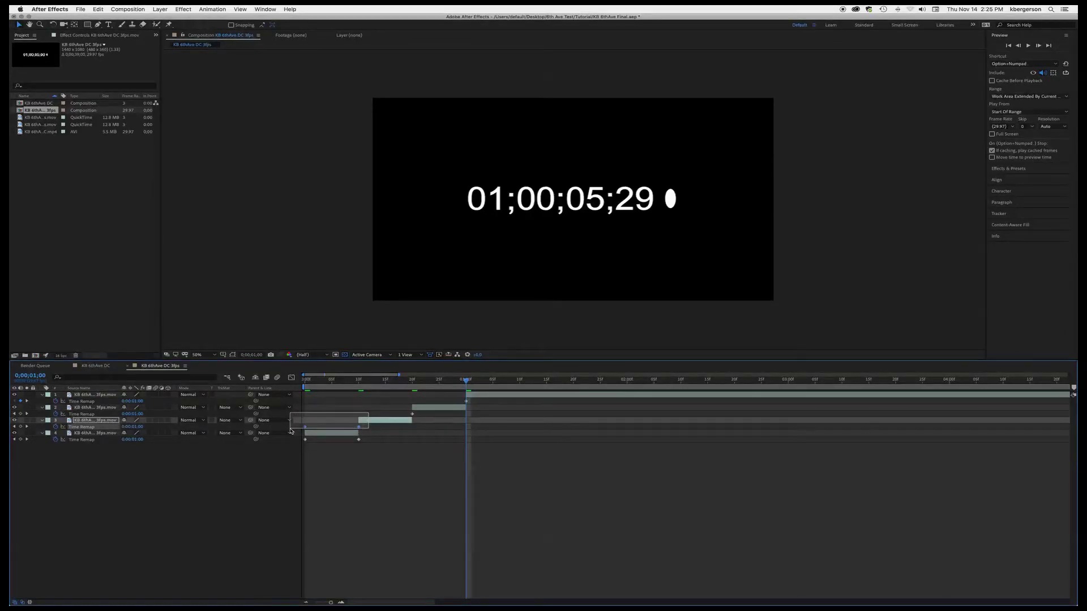
{"action": "left_click", "coordinate": [317, 421]}
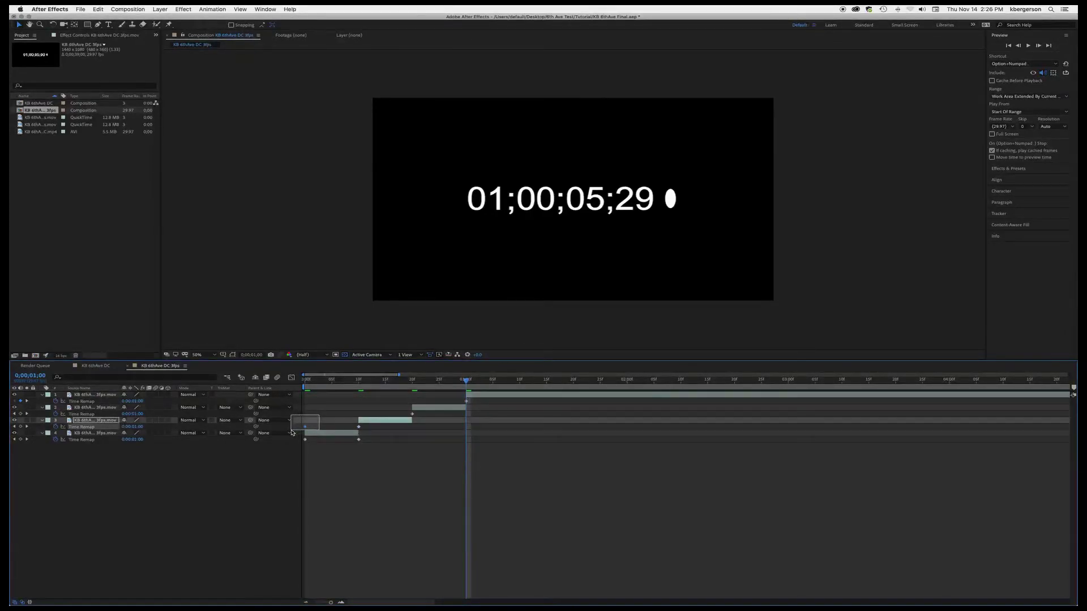
{"action": "left_click_drag", "start_coordinate": [477, 403], "coordinate": [304, 458]}
{"action": "left_click", "coordinate": [359, 441]}
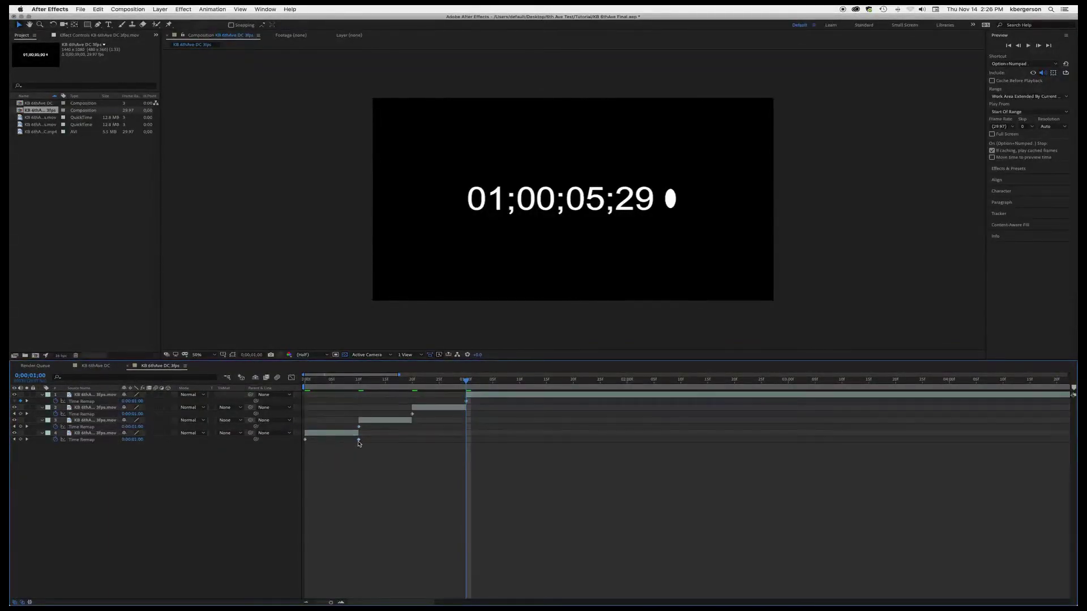
{"action": "left_click", "coordinate": [359, 440]}
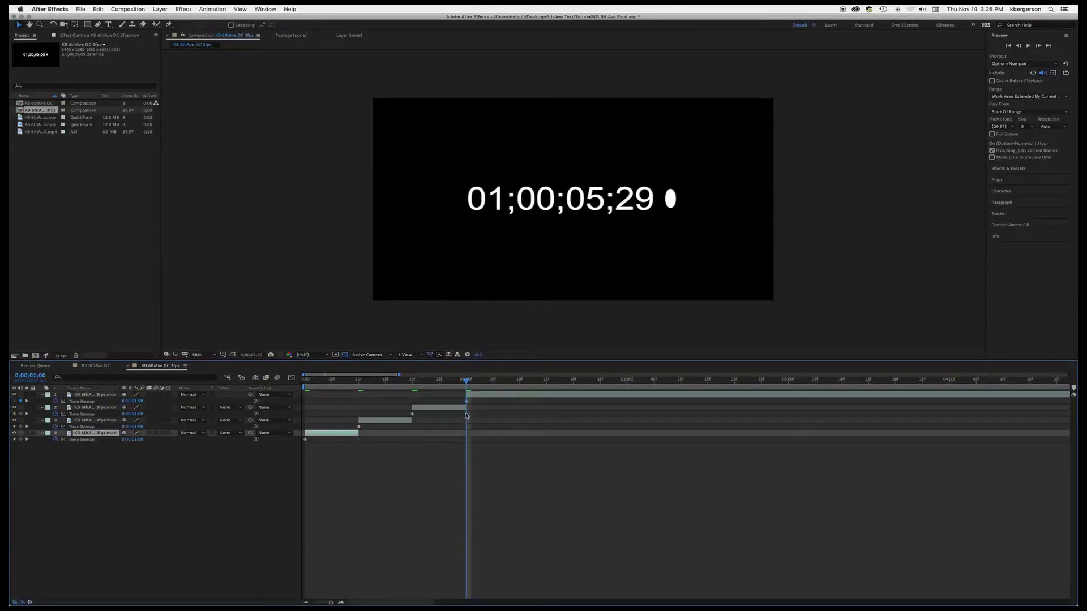
{"action": "left_click_drag", "start_coordinate": [477, 404], "coordinate": [305, 453]}
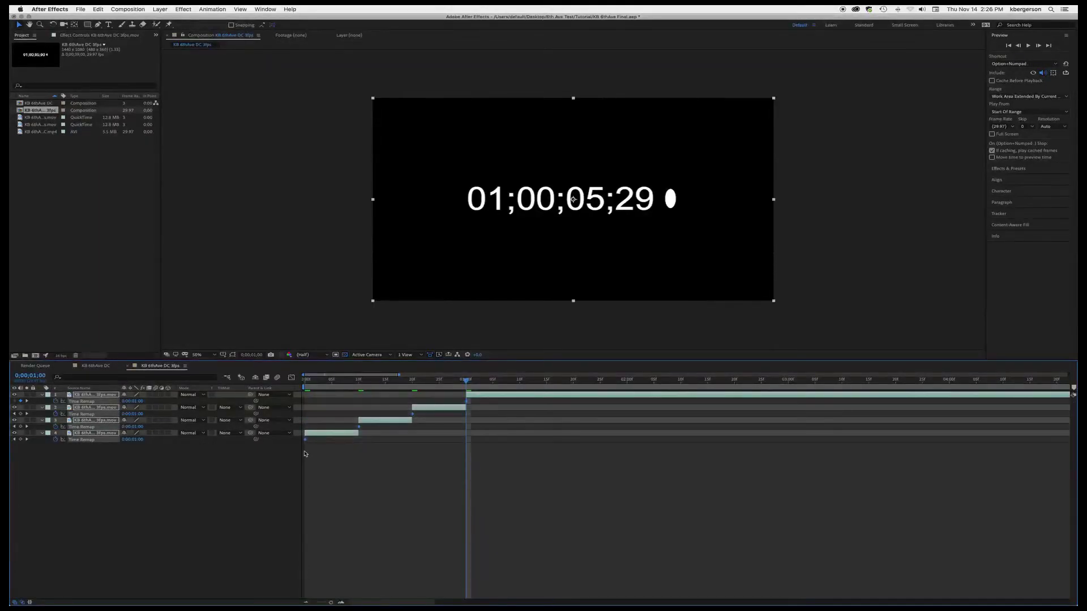
- Toggle the selected Time Remap keyframes to hold keyframes and scrub to verify the frozen timecode
{"action": "right_click", "coordinate": [306, 441]}
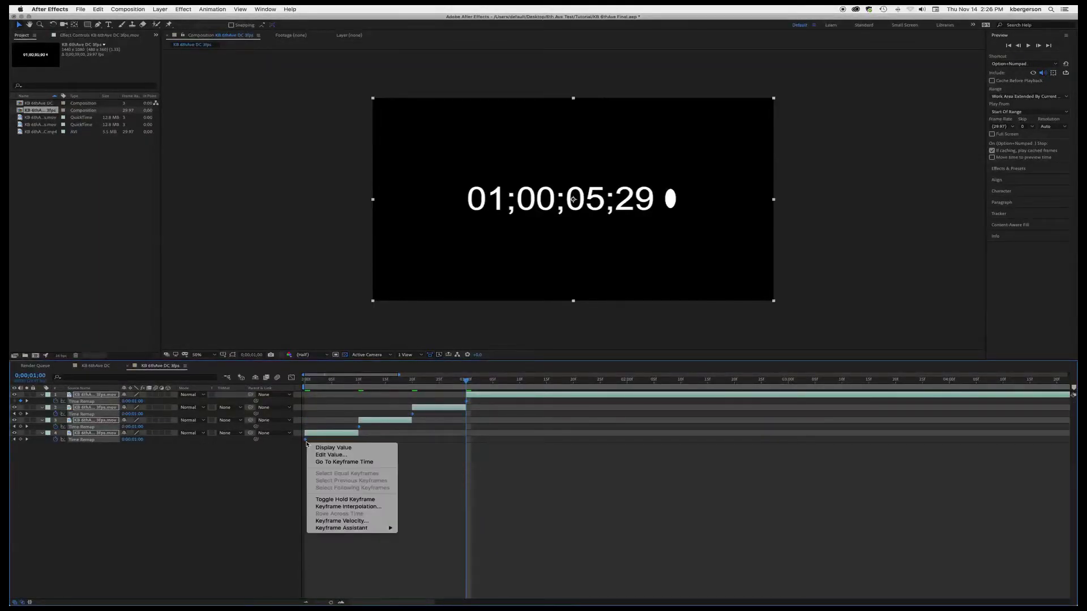
{"action": "left_click", "coordinate": [345, 501]}
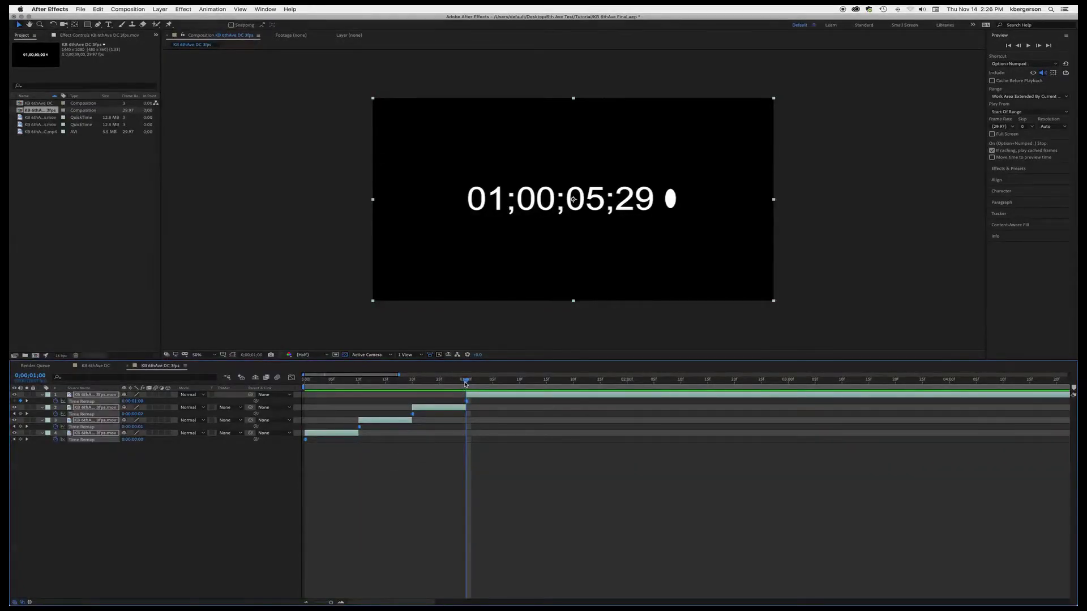
{"action": "left_click_drag", "start_coordinate": [465, 384], "coordinate": [361, 442]}
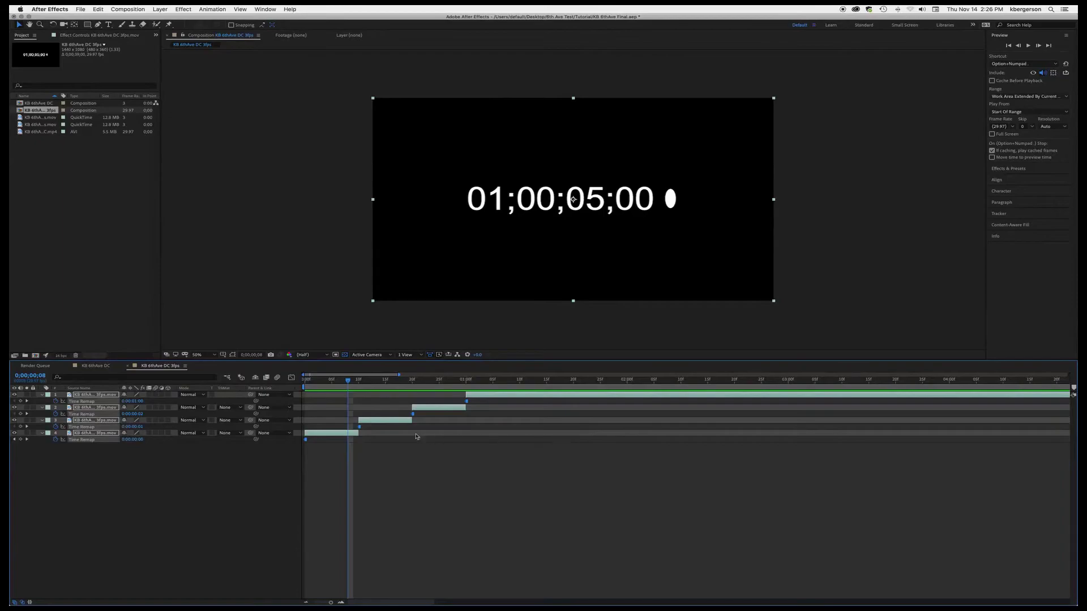
- Extend layer 3's in-point back to frame 3 so it overlaps layer 4
{"action": "mouse_move", "coordinate": [344, 384]}
{"action": "left_mouse_down"}
{"action": "mouse_move", "coordinate": [354, 386]}
{"action": "mouse_move", "coordinate": [333, 388]}
{"action": "mouse_move", "coordinate": [356, 387]}
{"action": "mouse_move", "coordinate": [322, 389]}
{"action": "mouse_move", "coordinate": [357, 396]}
{"action": "left_mouse_up"}
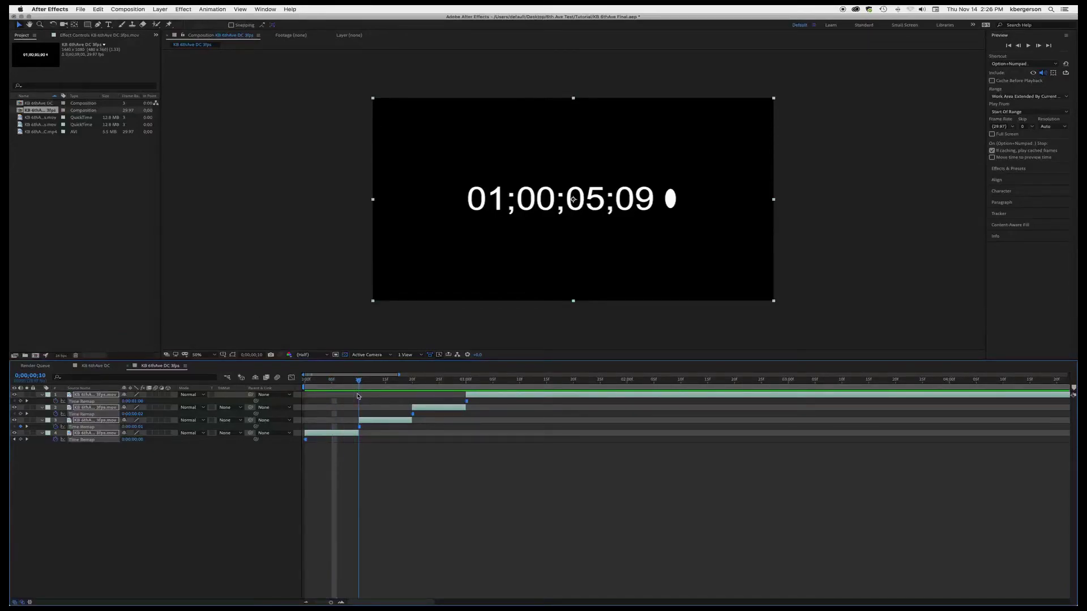
{"action": "left_click_drag", "start_coordinate": [358, 396], "coordinate": [323, 403]}
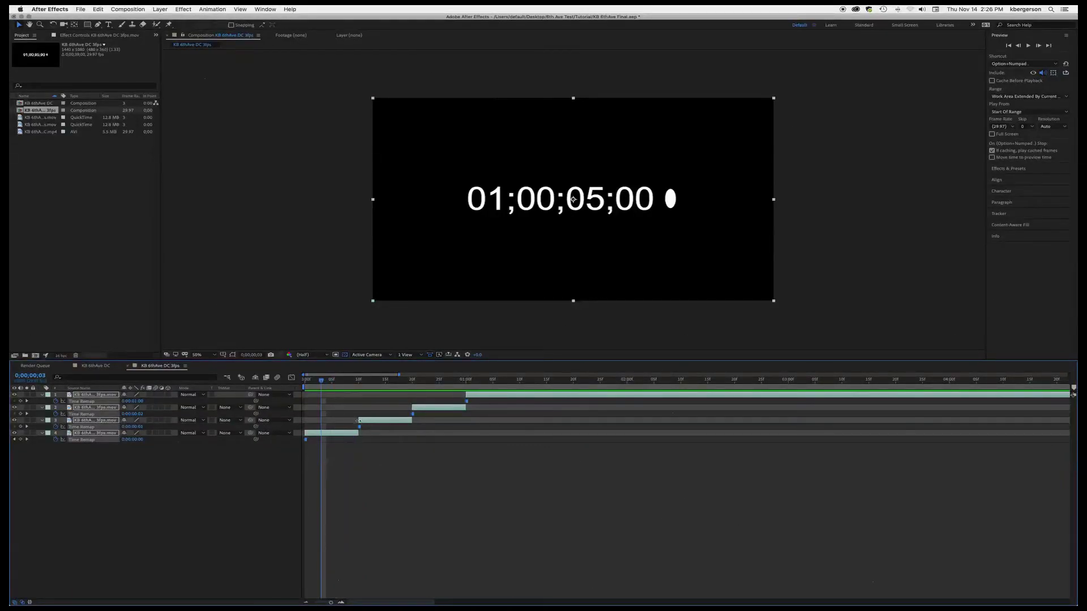
{"action": "left_click_drag", "start_coordinate": [359, 420], "coordinate": [336, 422]}
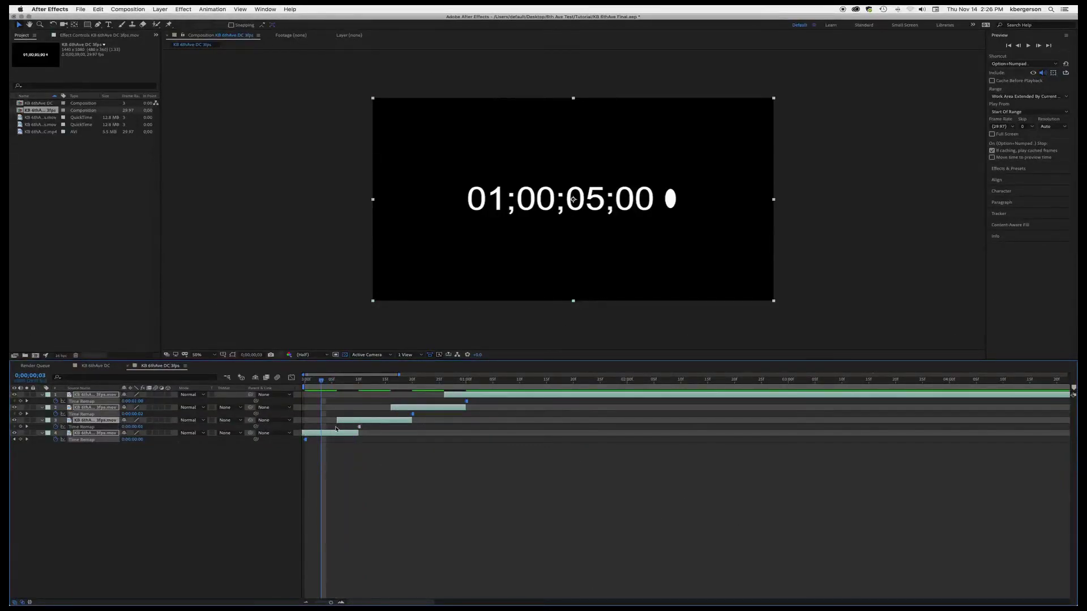
{"action": "key", "text": "super+z"}
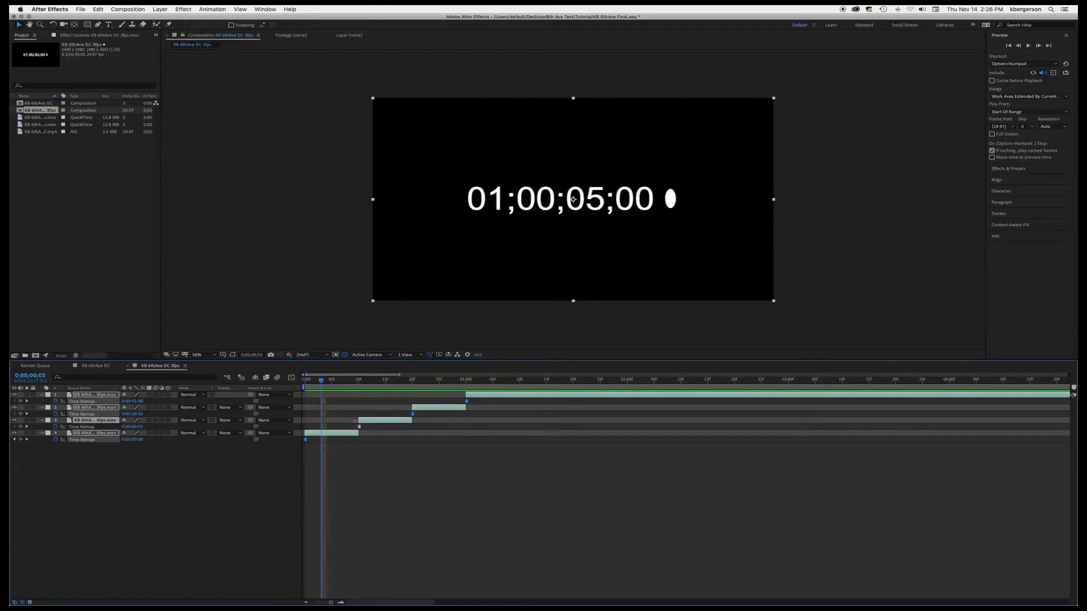
{"action": "left_click_drag", "start_coordinate": [358, 421], "coordinate": [337, 421]}
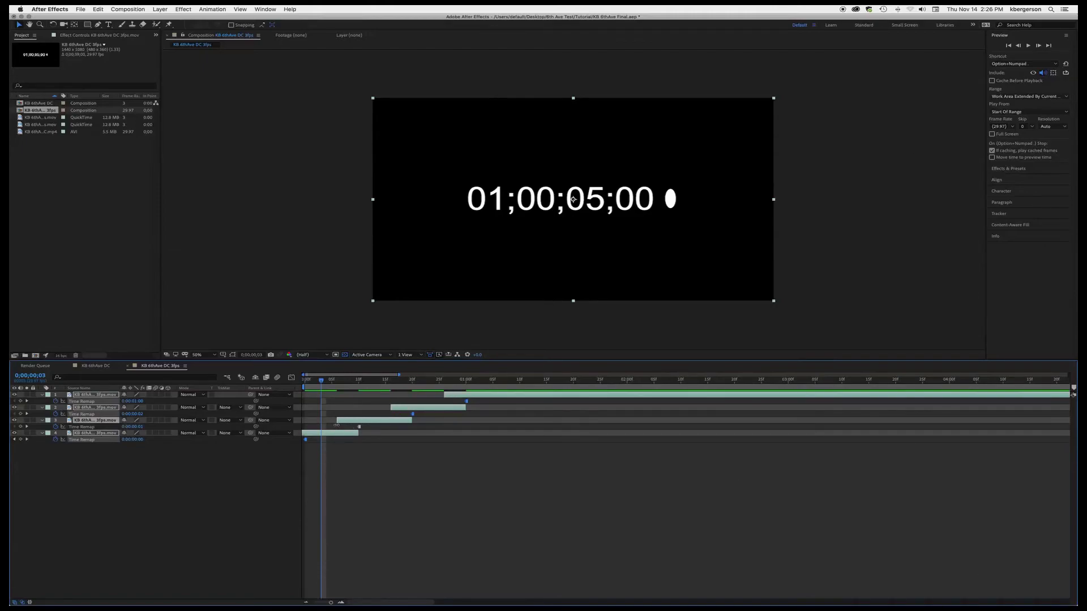
{"action": "left_click", "coordinate": [415, 429]}
{"action": "key", "text": "super+z"}
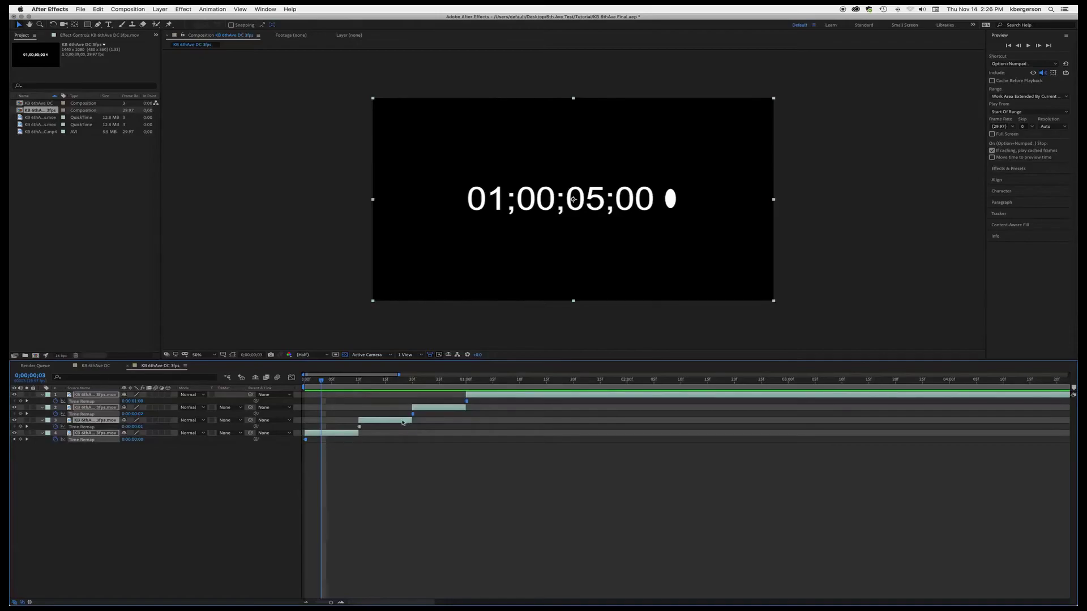
{"action": "left_click", "coordinate": [229, 466]}
{"action": "left_click", "coordinate": [379, 420]}
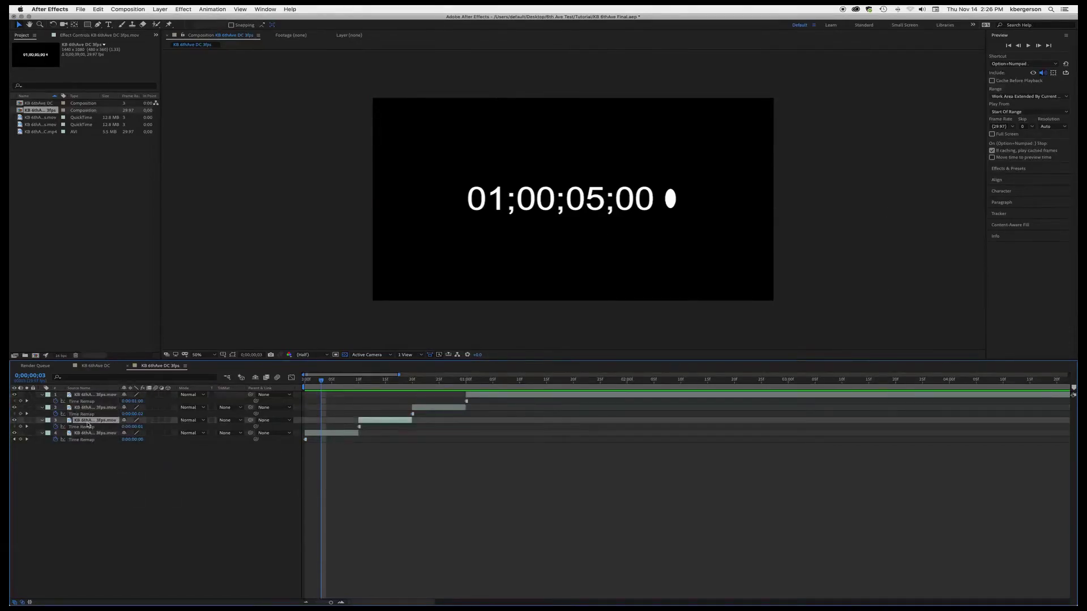
{"action": "left_click_drag", "start_coordinate": [359, 421], "coordinate": [322, 422]}
- At frame 3, show the Opacity property for layers 1–3
{"action": "mouse_move", "coordinate": [323, 383]}
{"action": "left_mouse_down"}
{"action": "mouse_move", "coordinate": [304, 383]}
{"action": "mouse_move", "coordinate": [318, 386]}
{"action": "left_mouse_up"}
{"action": "left_click", "coordinate": [481, 396], "text": "shift"}
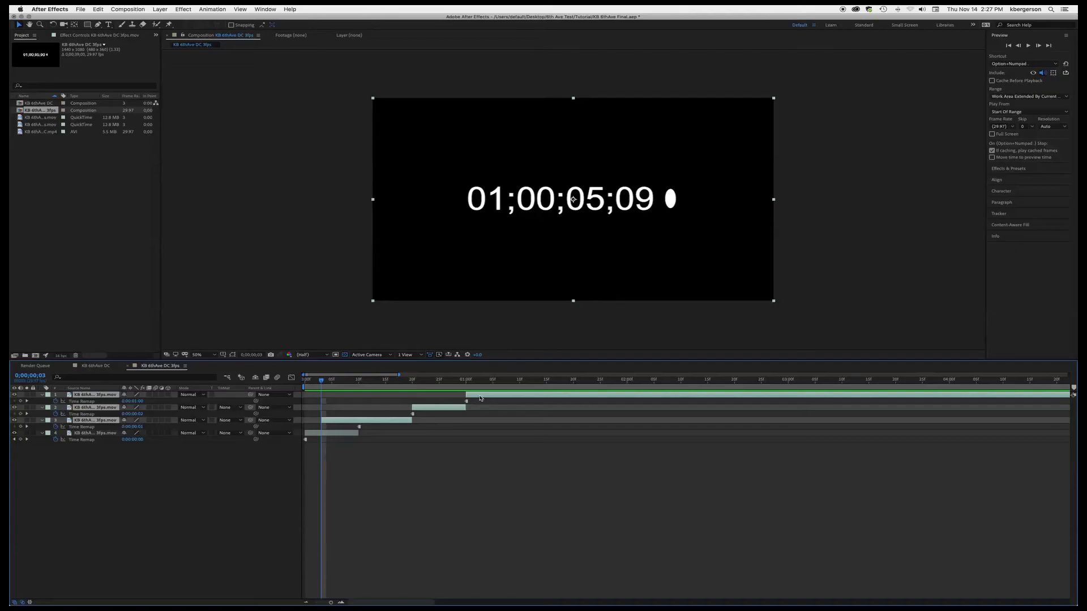
{"action": "key", "text": "t"}
{"action": "left_click", "coordinate": [346, 422]}
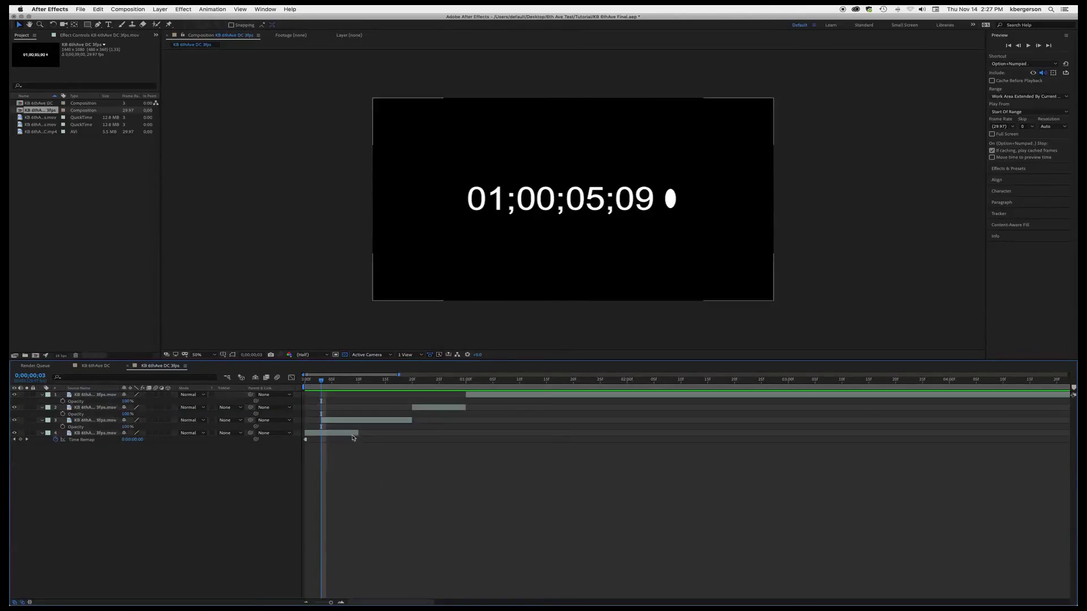
- Keyframe layer 3's Opacity so it fades in from a lowered starting value
{"action": "left_click", "coordinate": [63, 427]}
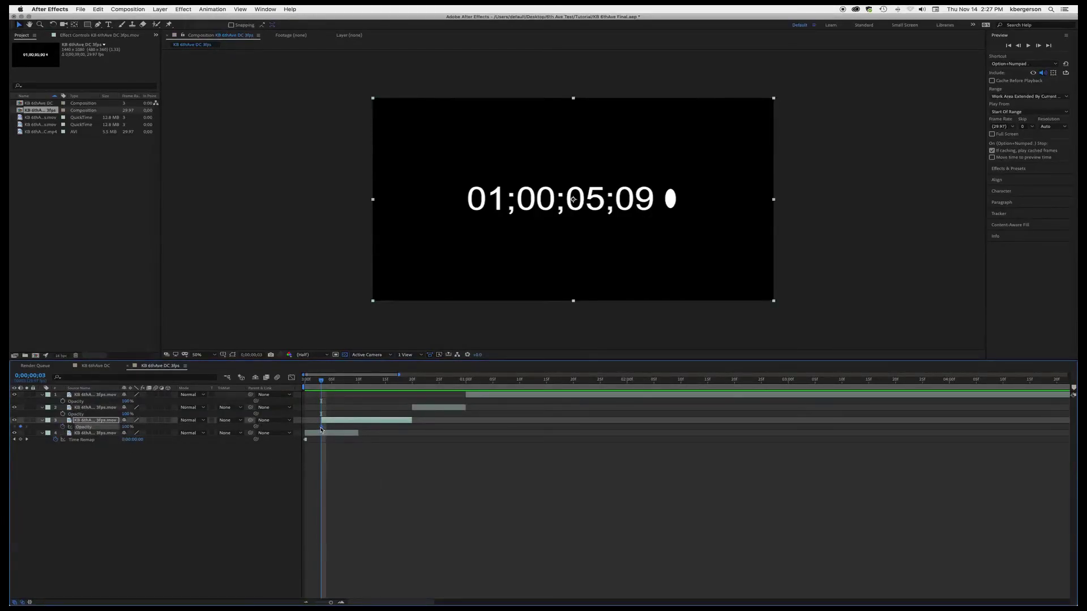
{"action": "left_click_drag", "start_coordinate": [321, 427], "coordinate": [359, 427]}
{"action": "left_click_drag", "start_coordinate": [127, 426], "coordinate": [74, 427]}
- Extend layer 2's in-point back to frame 5 and fade it in from 0% opacity
{"action": "left_click", "coordinate": [416, 382]}
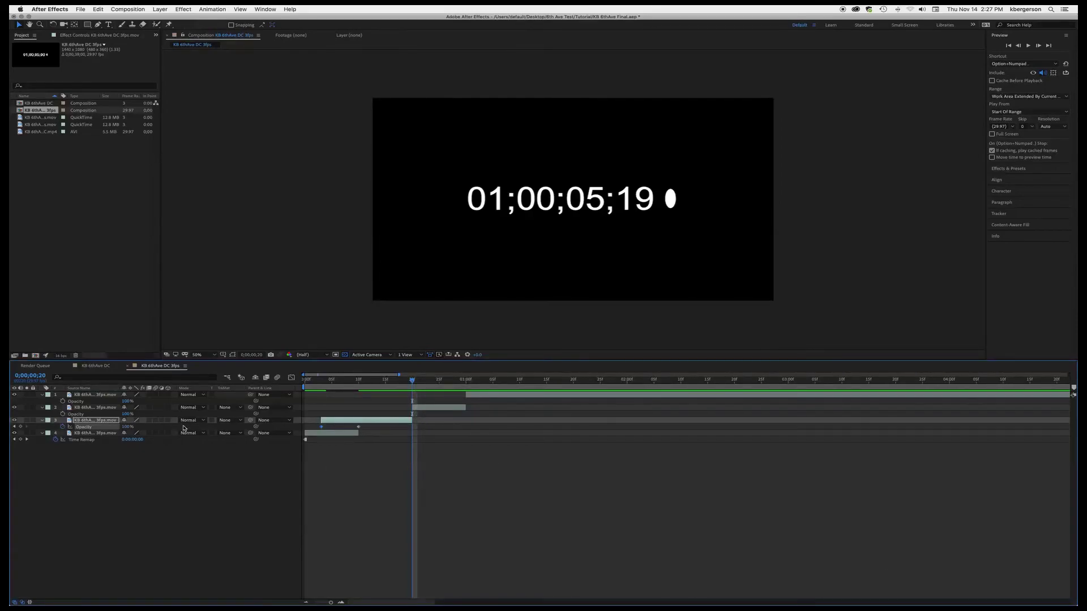
{"action": "key", "text": "super+Up"}
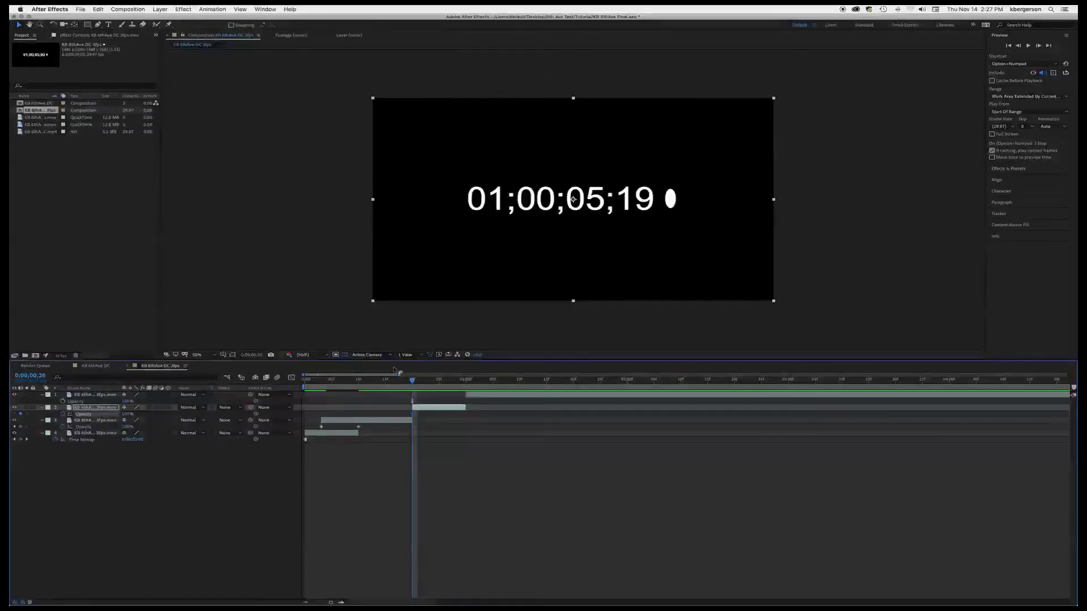
{"action": "left_click_drag", "start_coordinate": [413, 385], "coordinate": [338, 393]}
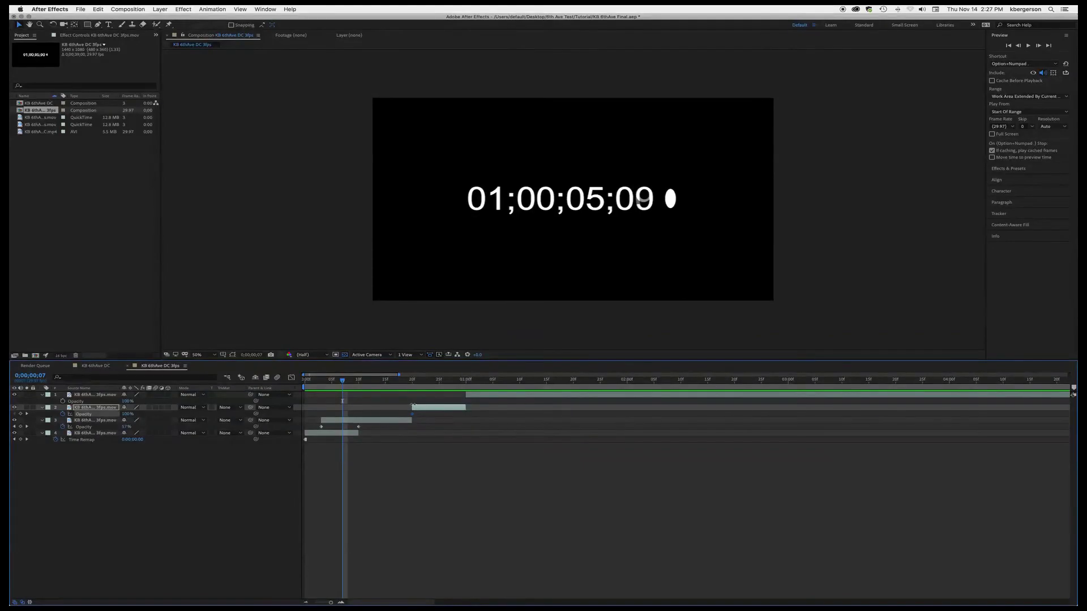
{"action": "left_click_drag", "start_coordinate": [413, 406], "coordinate": [341, 407]}
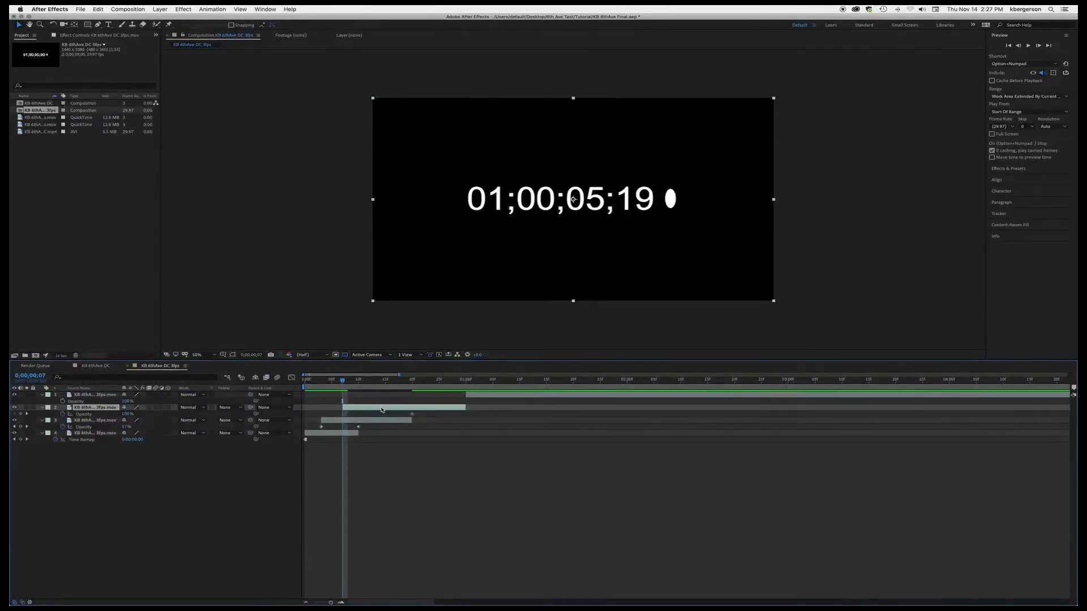
{"action": "left_click_drag", "start_coordinate": [127, 418], "coordinate": [85, 417]}
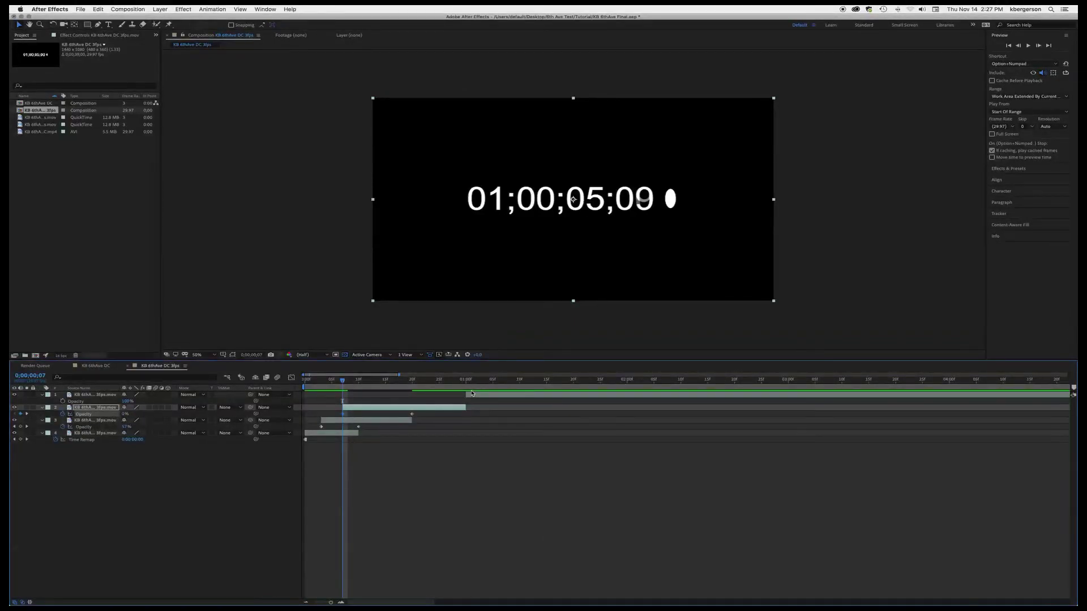
- Extend layer 1's in-point back to frame 9 and fade it in from 0% opacity
{"action": "left_click_drag", "start_coordinate": [343, 382], "coordinate": [465, 413]}
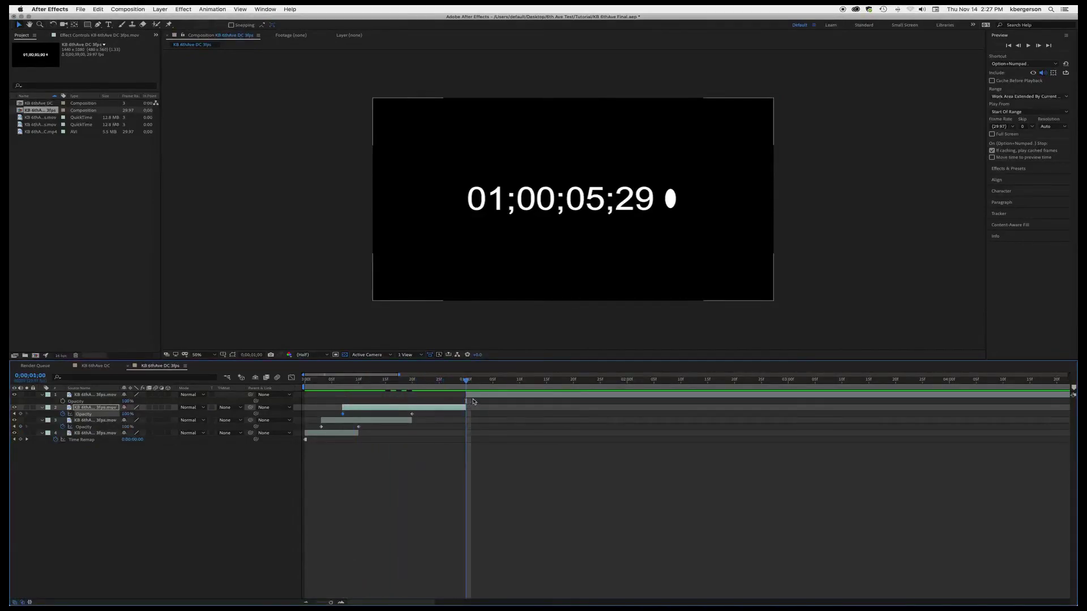
{"action": "left_click", "coordinate": [473, 396]}
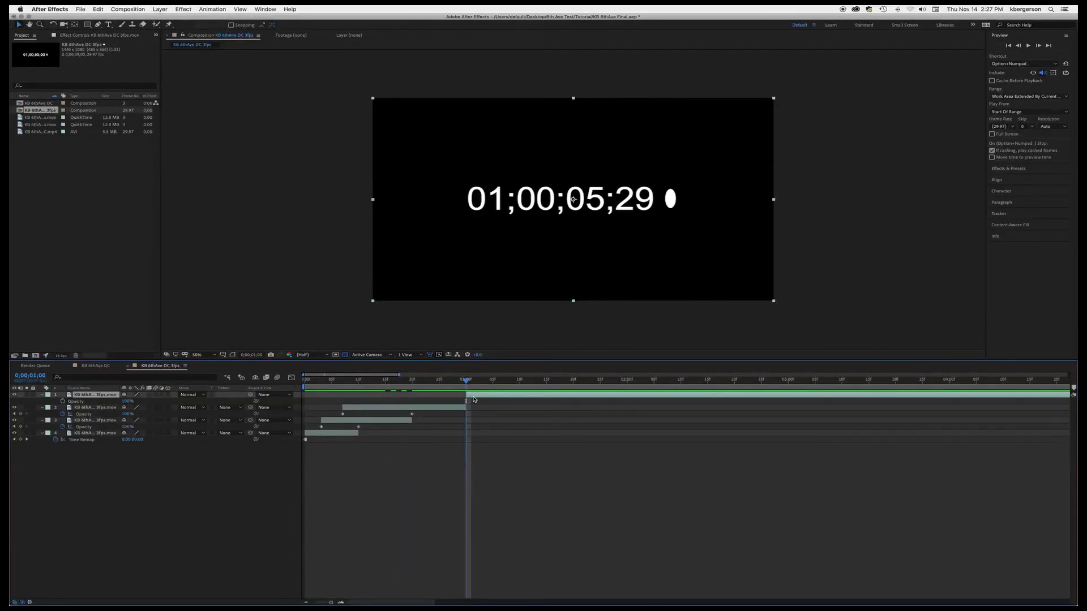
{"action": "key", "text": "t"}
{"action": "key", "text": "t"}
{"action": "left_click_drag", "start_coordinate": [467, 382], "coordinate": [359, 399]}
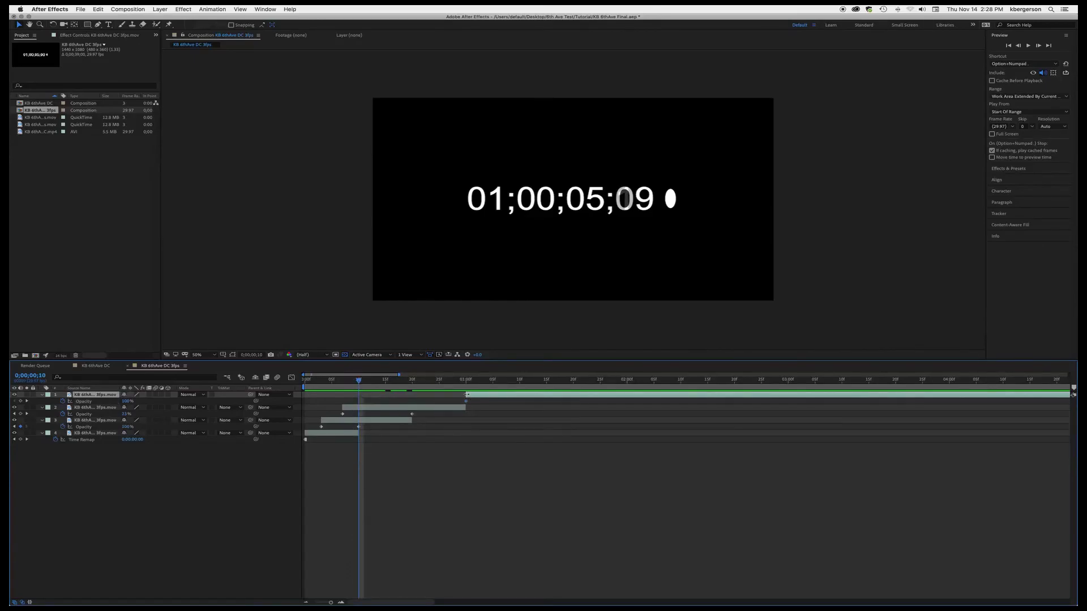
{"action": "left_click_drag", "start_coordinate": [467, 395], "coordinate": [360, 407]}
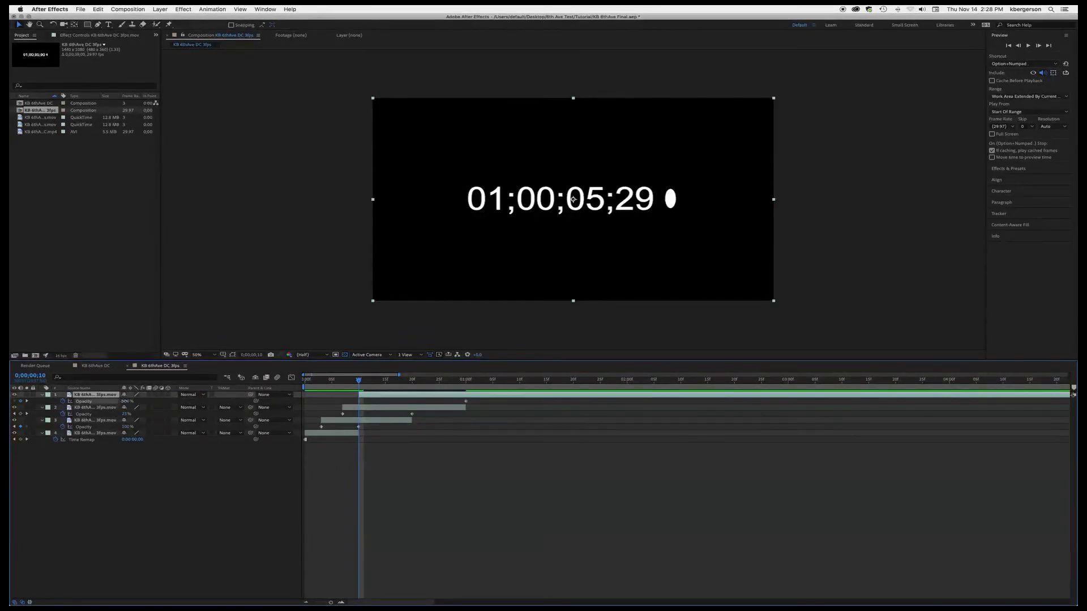
{"action": "left_click_drag", "start_coordinate": [124, 401], "coordinate": [12, 395]}
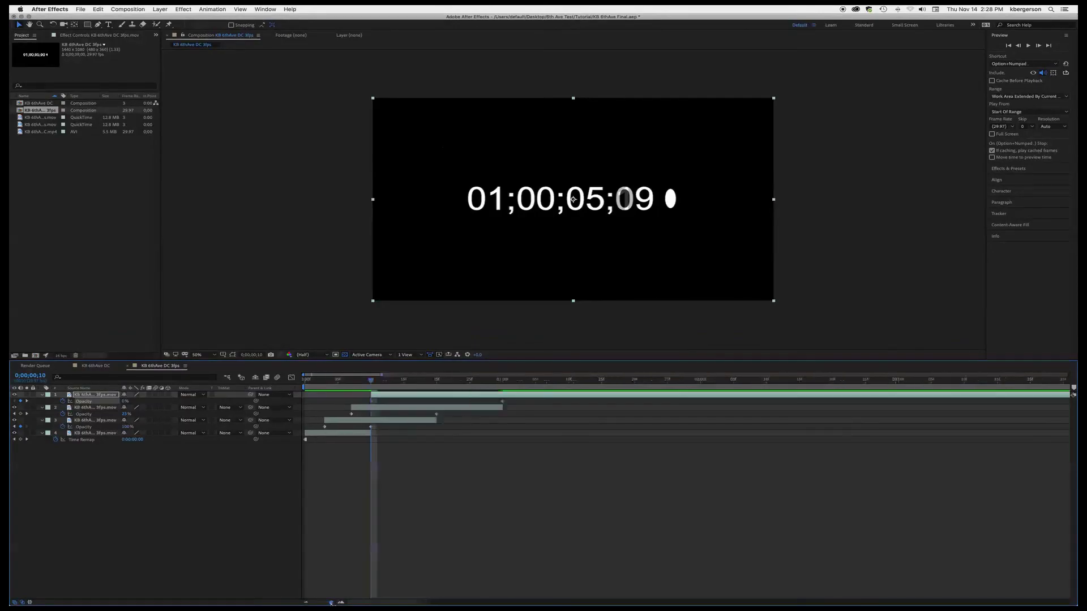
{"action": "key", "text": "semicolon"}
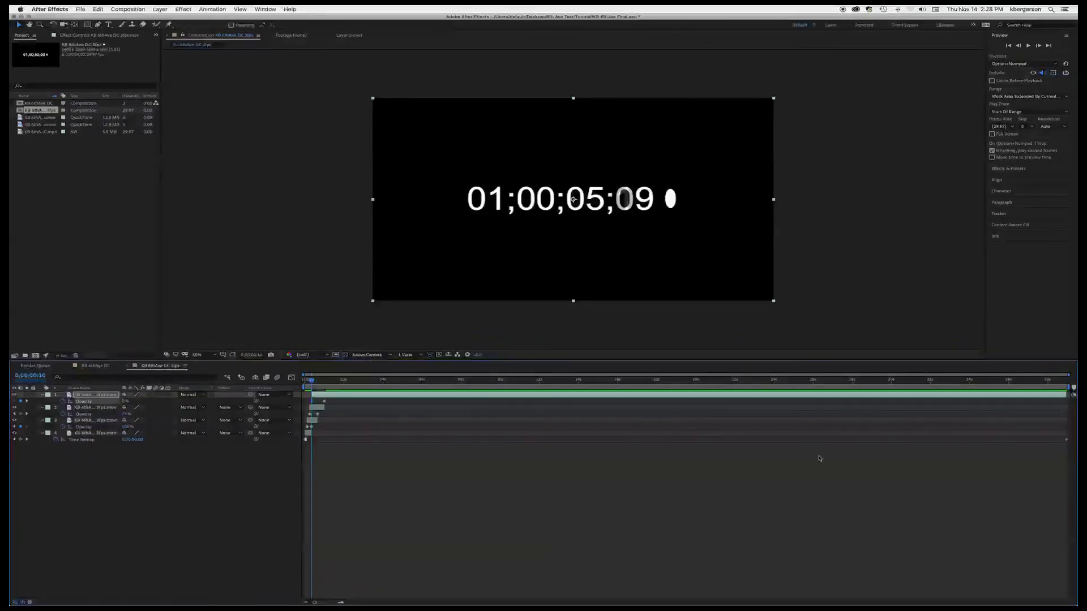
- Trim the work area to 0:01, zoom the timeline to frames, and preview the cross-dissolves from the start
{"action": "left_click_drag", "start_coordinate": [1069, 388], "coordinate": [324, 500]}
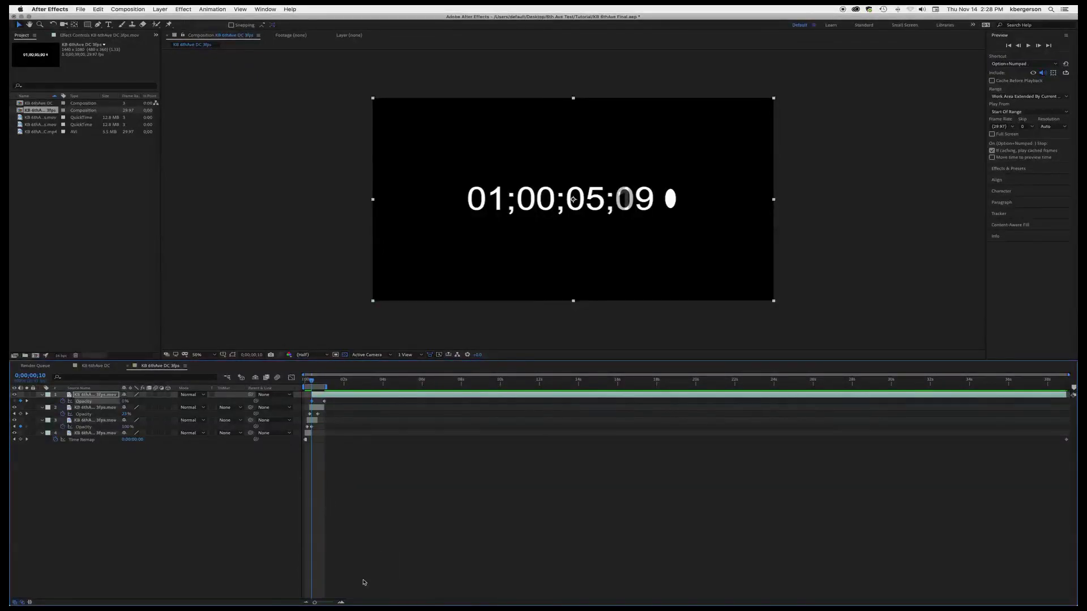
{"action": "left_click_drag", "start_coordinate": [315, 602], "coordinate": [333, 603]}
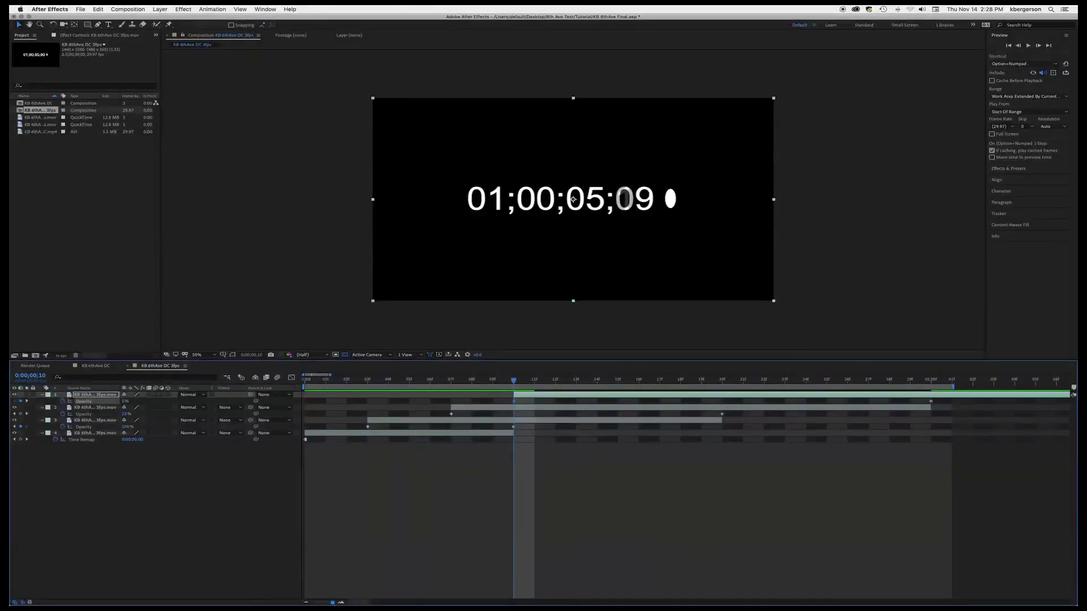
{"action": "left_click_drag", "start_coordinate": [490, 386], "coordinate": [303, 387]}
{"action": "key", "text": "space"}
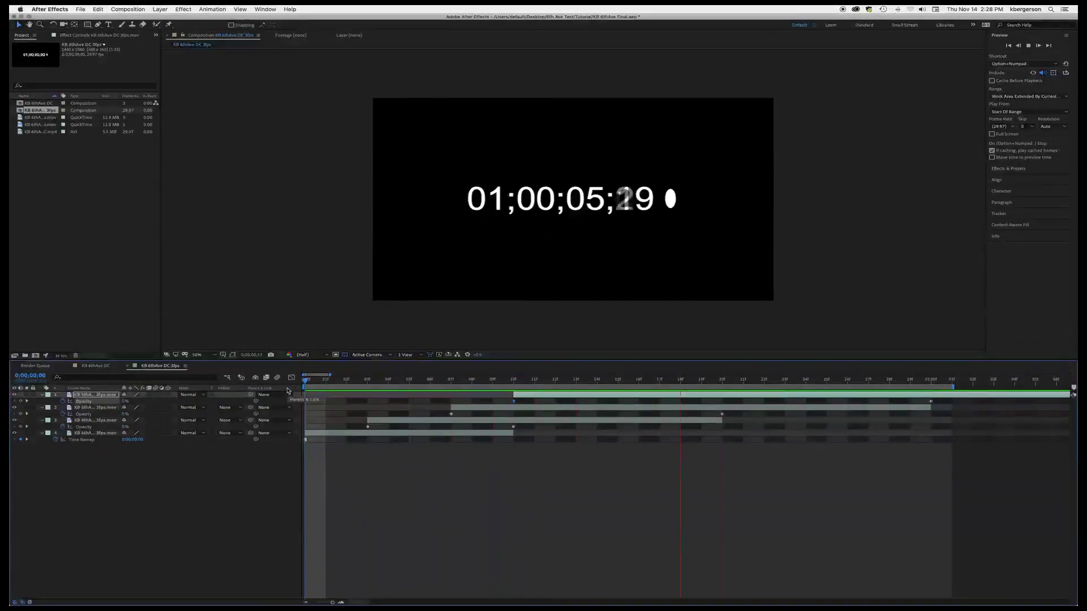